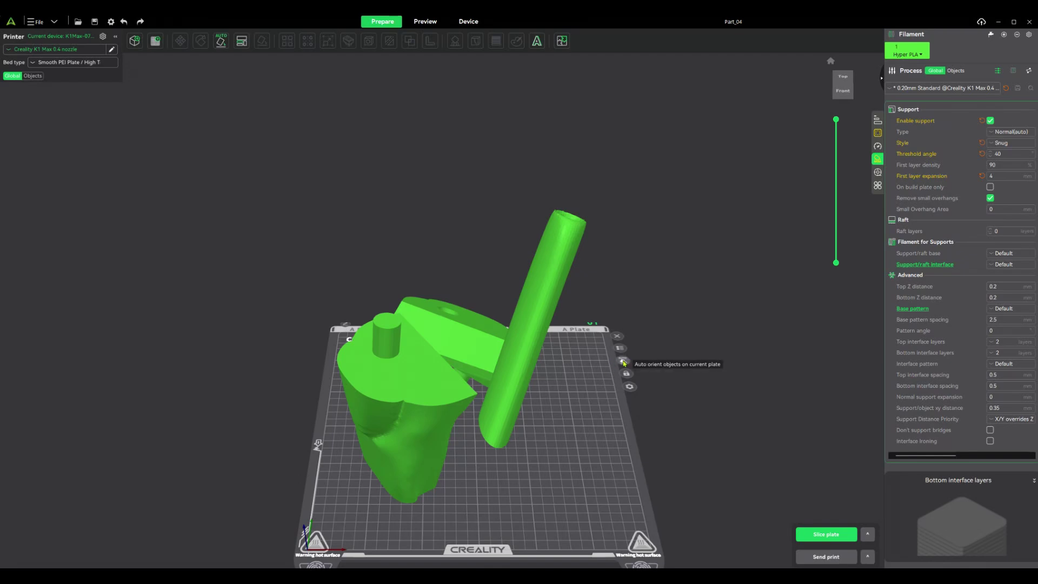
- Auto-orient all parts on the K1 Max plate and orbit the view to check the result
click(624, 362)
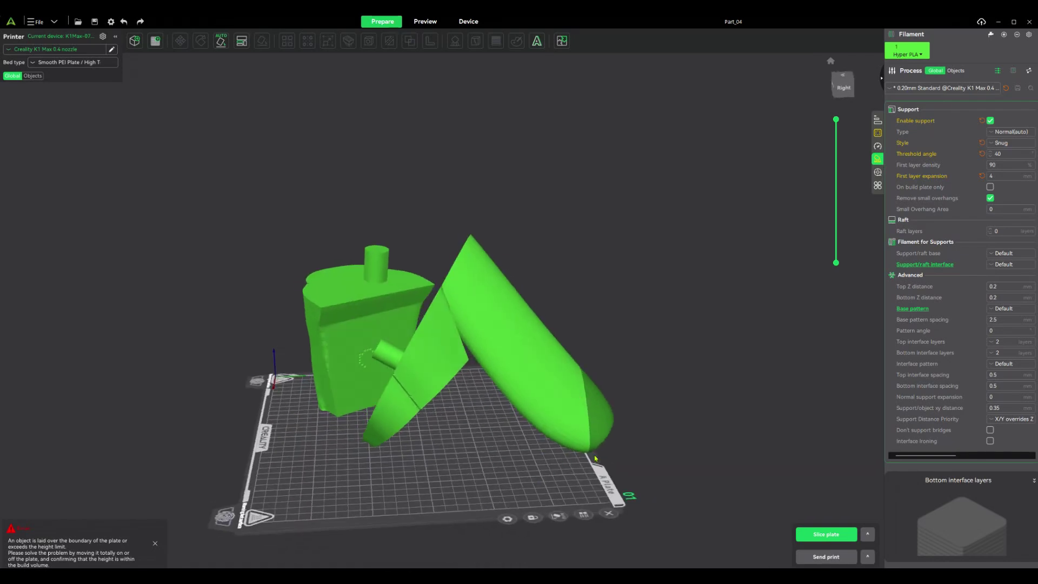
drag(490, 482, 541, 474)
- Select Part_03 and view the plate from the front, then from an oblique angle above
click(570, 462)
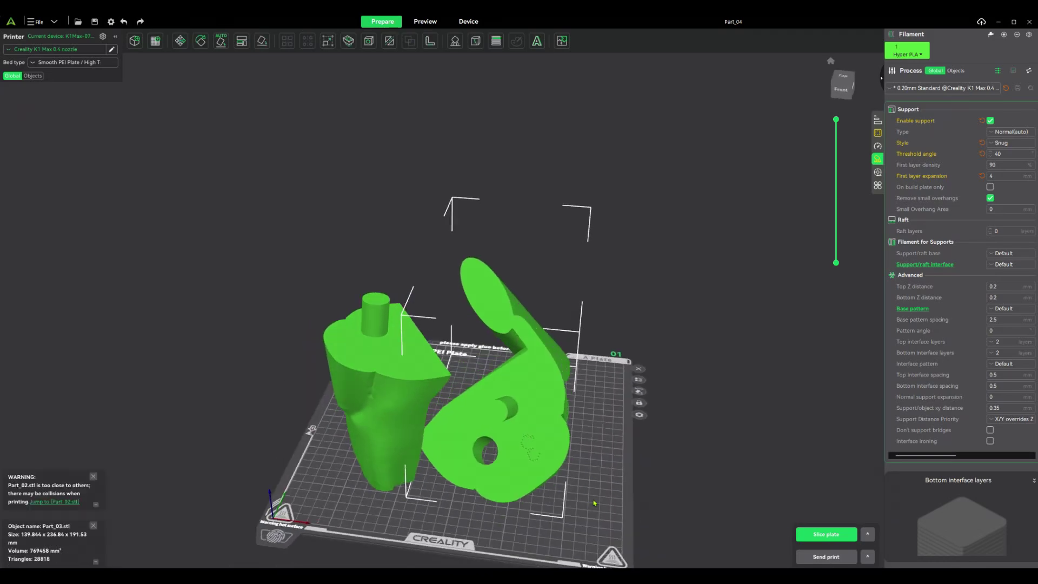
key(3)
drag(599, 489, 587, 433)
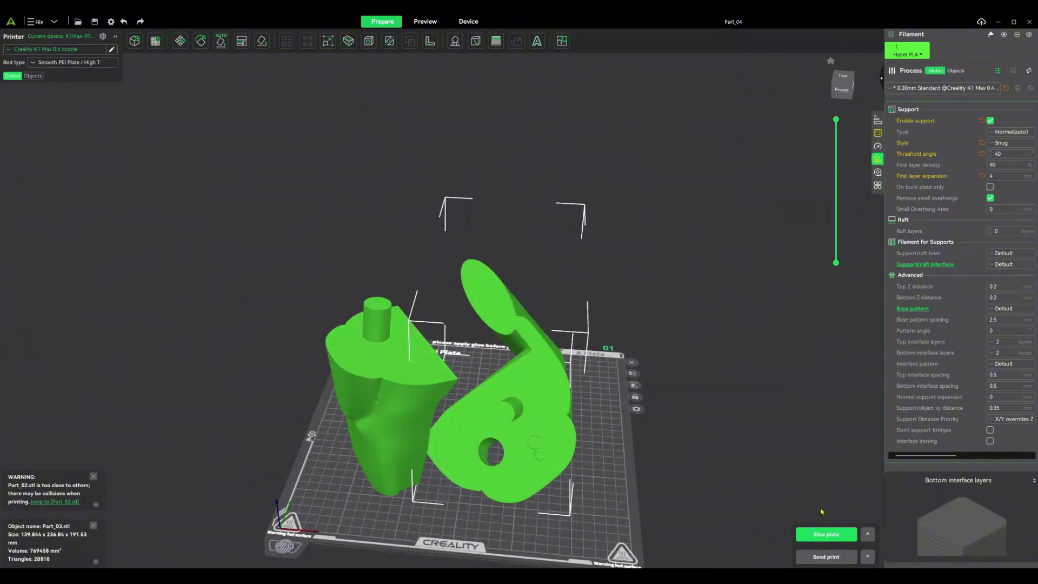
- Slice the plate and review the preview: 7h8m, 336.65 g, with large supports
click(830, 535)
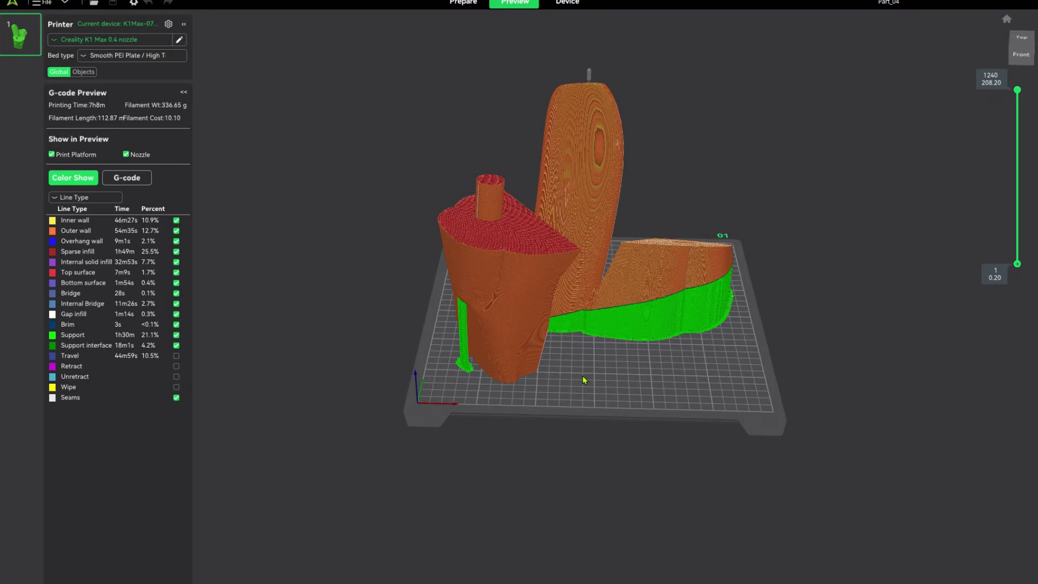
drag(480, 335, 543, 328)
mouse_move(658, 373)
mouse_down()
mouse_move(672, 376)
mouse_move(652, 383)
mouse_up()
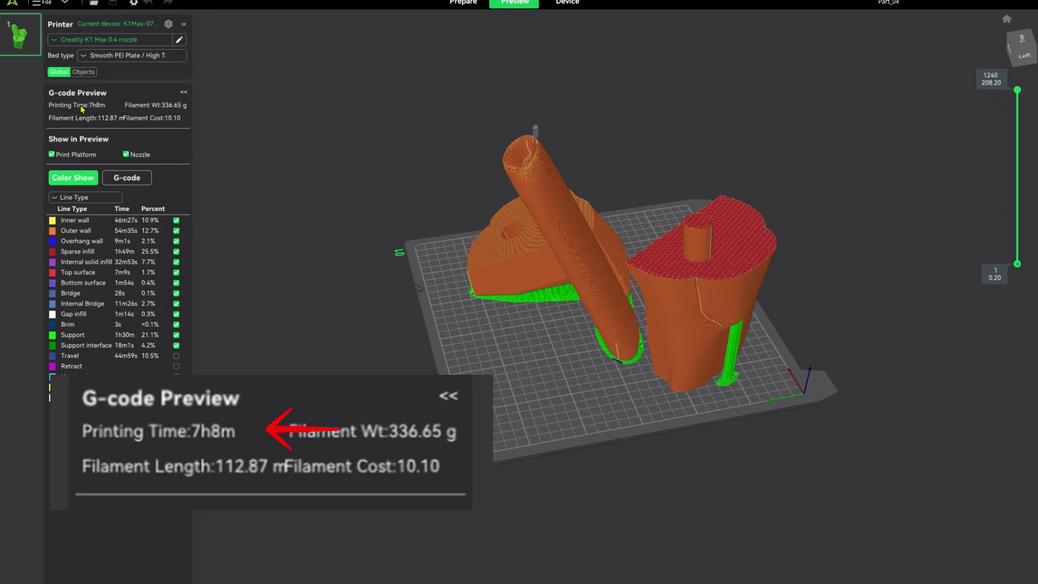
mouse_move(558, 387)
mouse_down()
mouse_move(669, 372)
mouse_move(667, 360)
mouse_up()
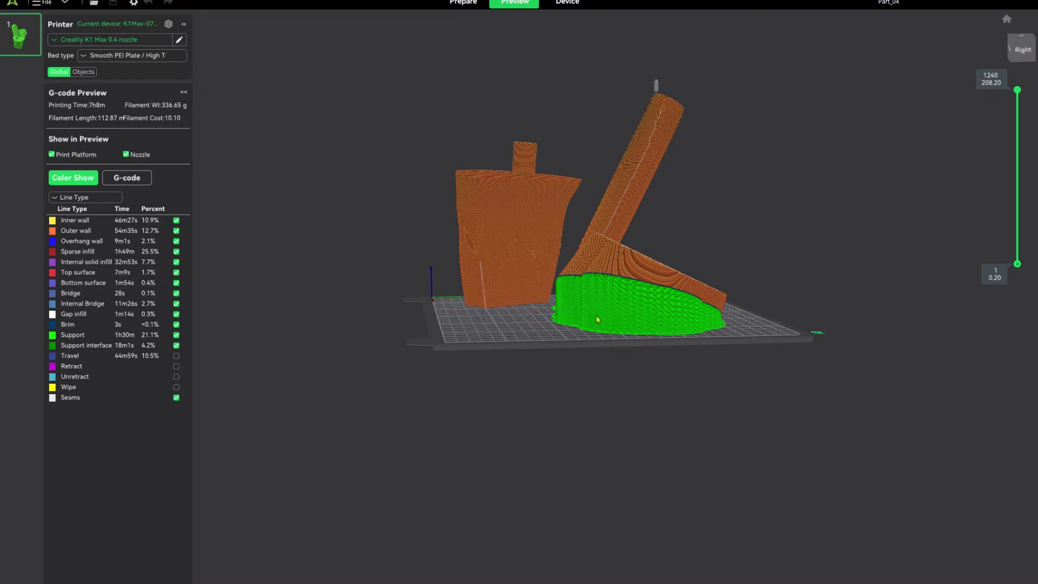
drag(610, 307, 580, 365)
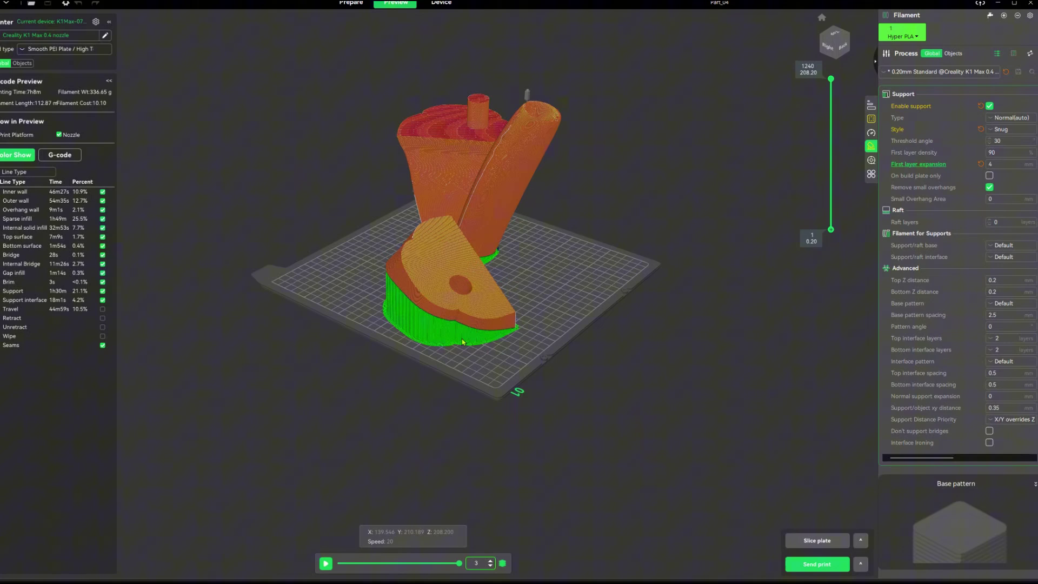
- Lower the support threshold angle to 20° and re-slice, giving 5h32m and 274.61 g
drag(463, 342, 479, 340)
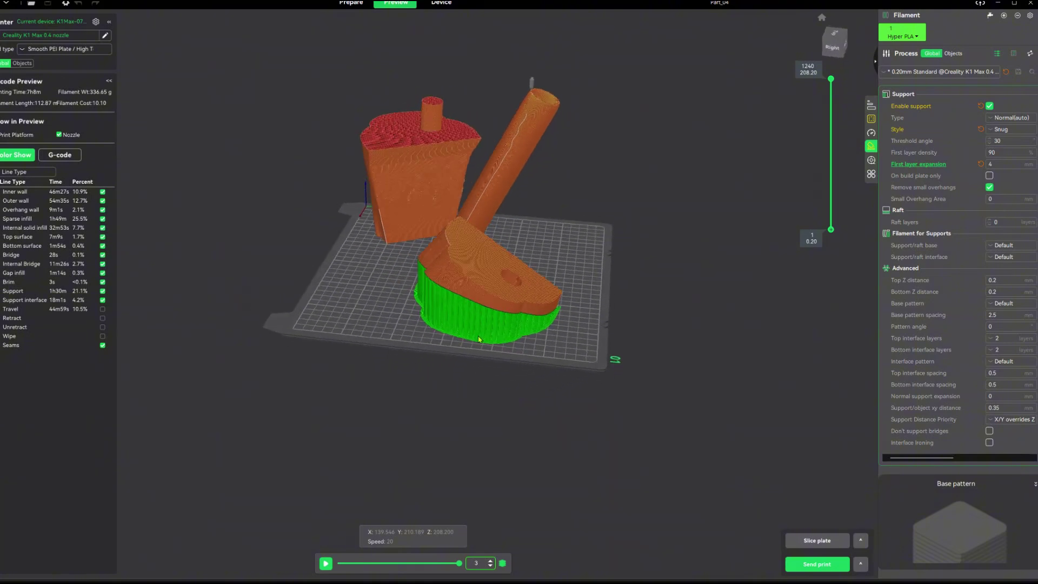
click(990, 143)
click(990, 144)
click(990, 144)
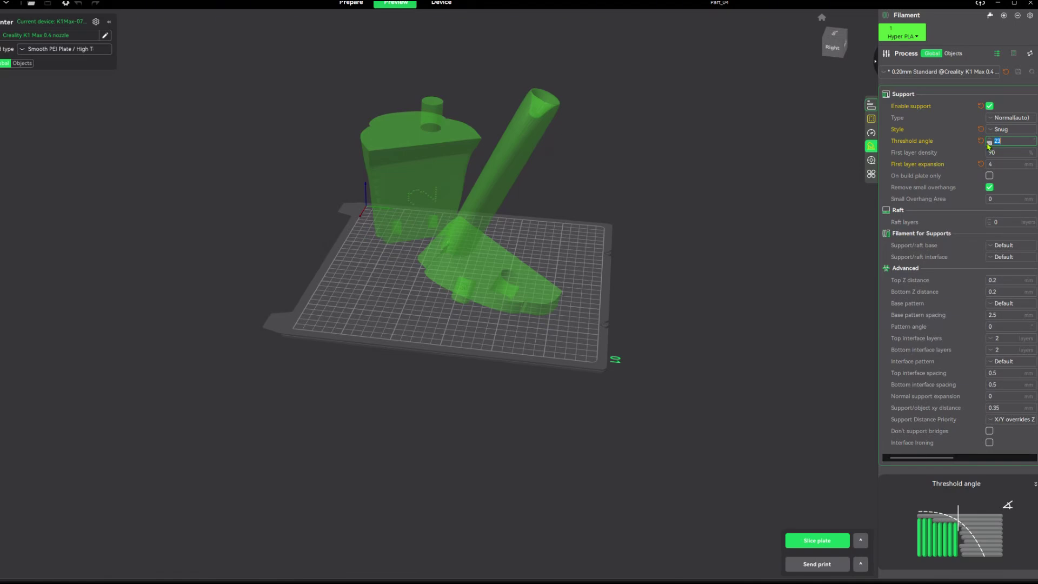
click(806, 542)
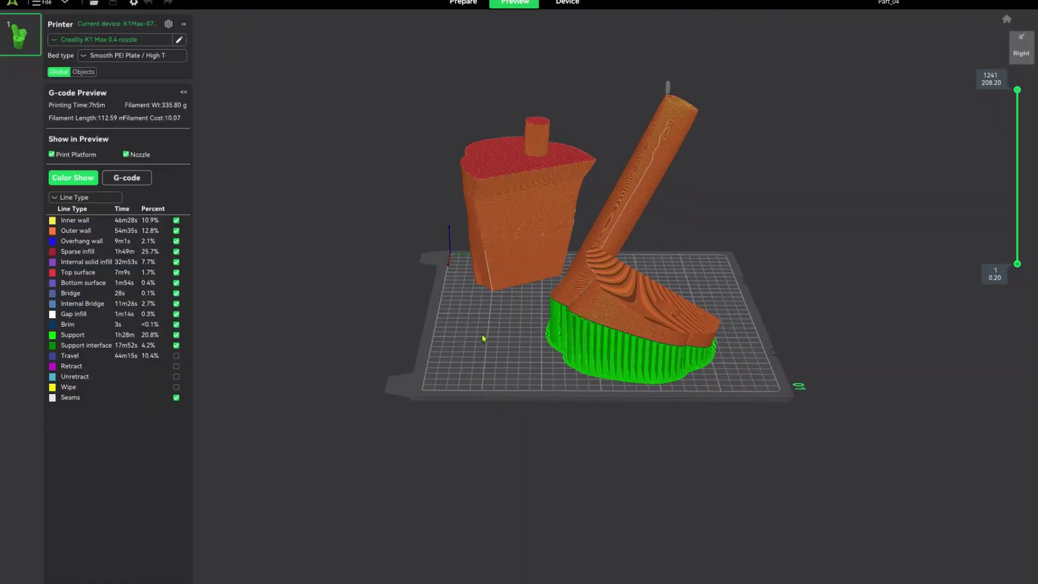
- Orbit the re-sliced preview to confirm the smaller support columns and 5h32m estimate
drag(483, 338, 555, 344)
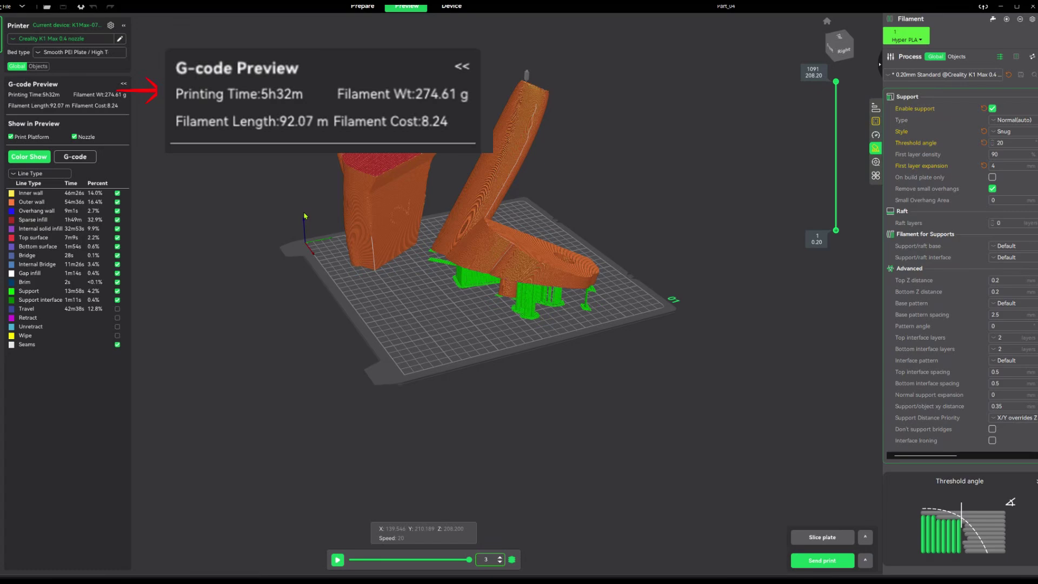
drag(304, 216, 508, 264)
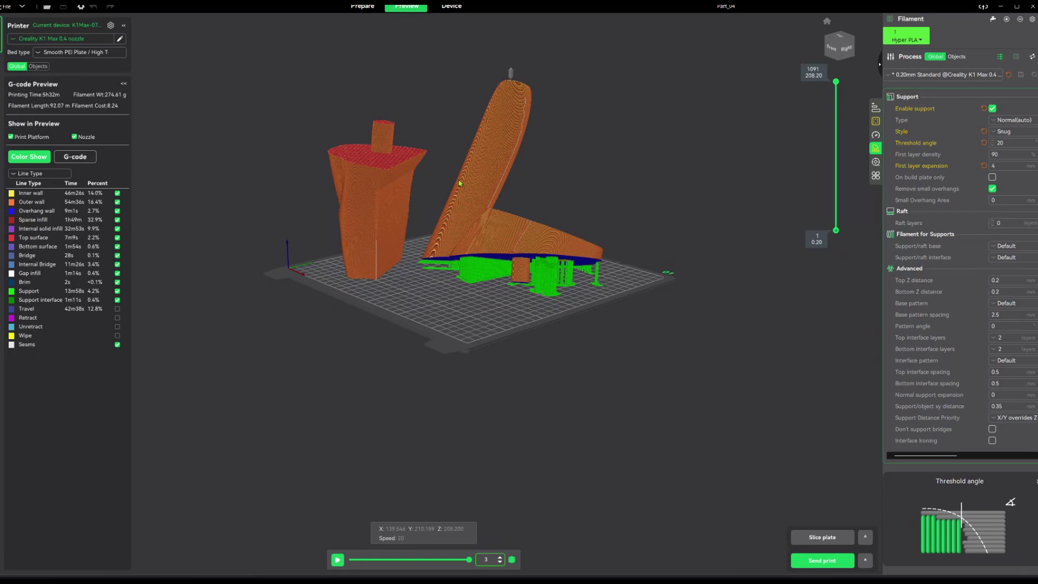
drag(474, 248, 535, 140)
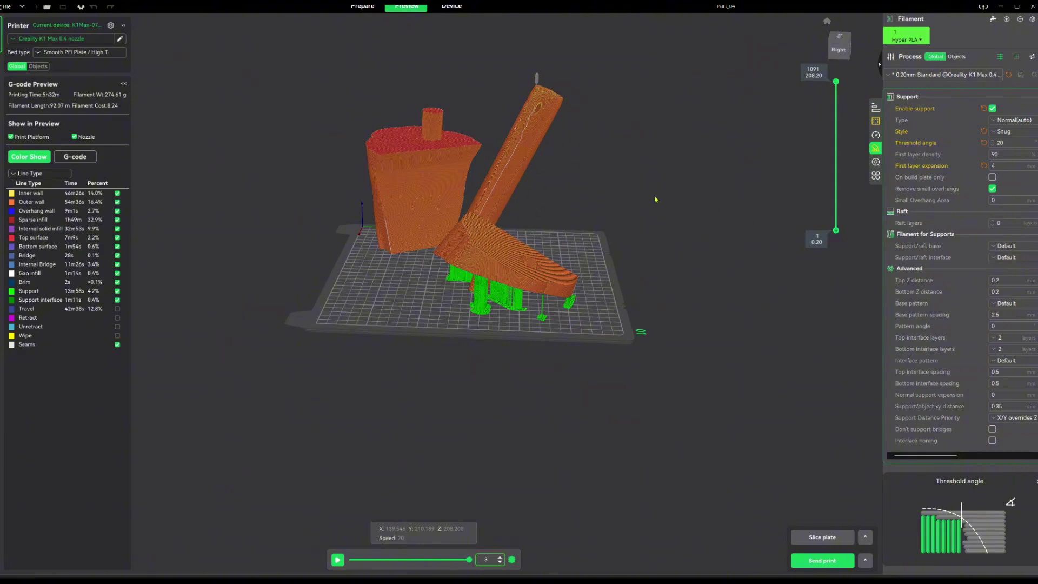
drag(596, 293, 827, 206)
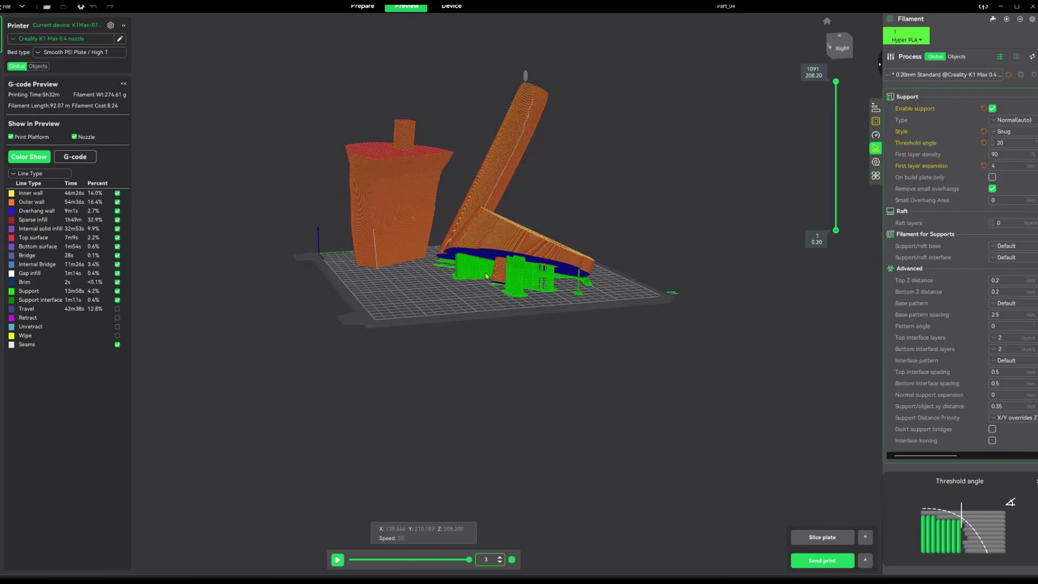
mouse_move(486, 275)
mouse_down()
mouse_move(457, 278)
mouse_move(474, 284)
mouse_up()
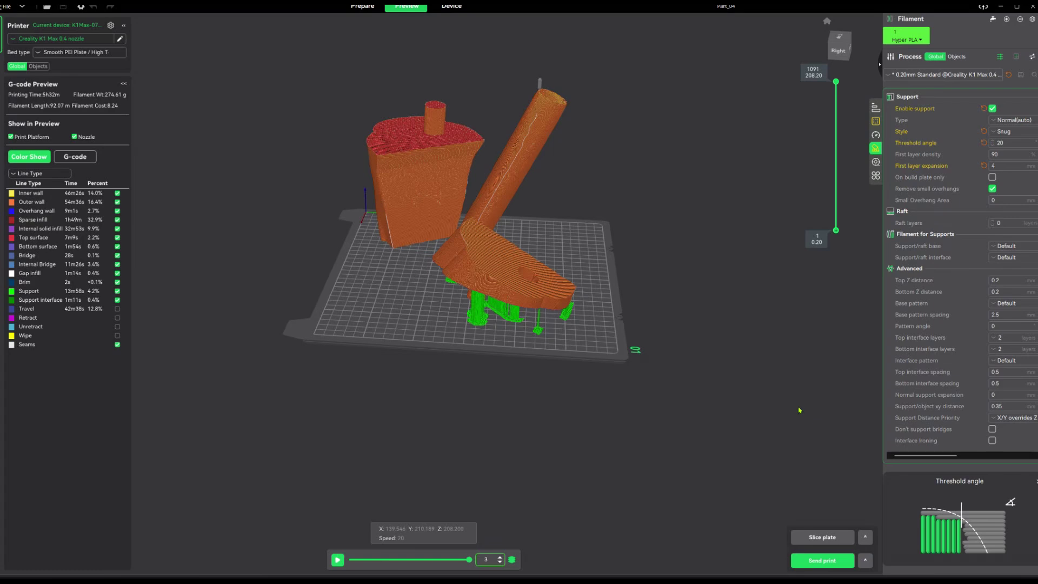
- Back in model editing, lay Part_03 down on its top face as an arch shape
key(ctrl+Tab)
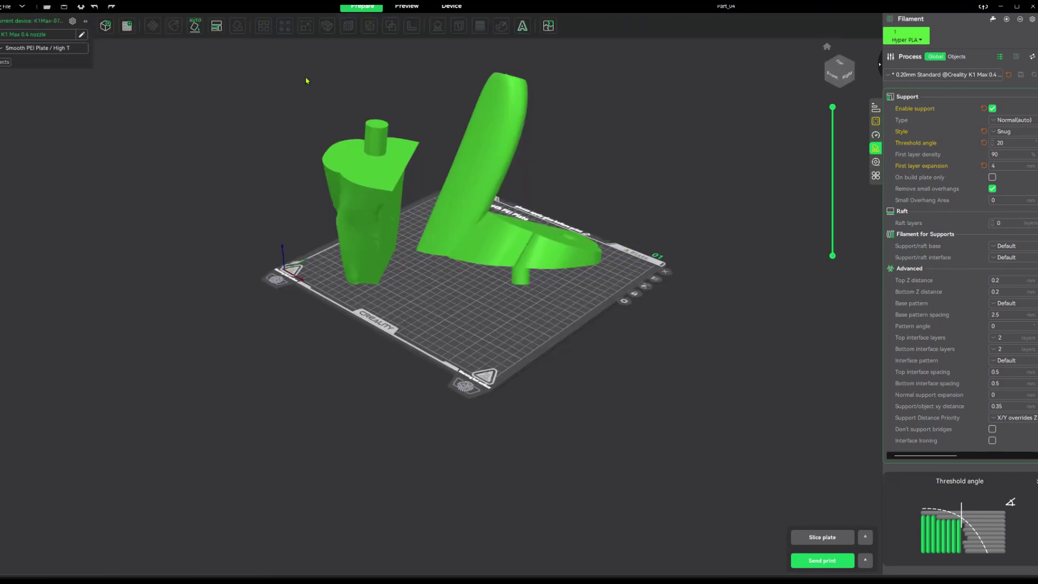
click(476, 180)
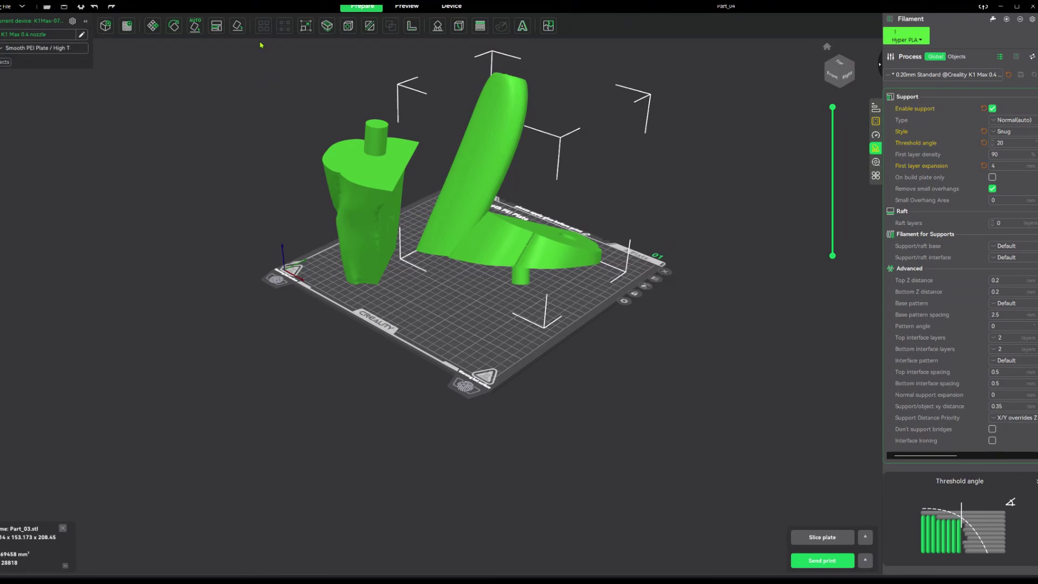
click(238, 26)
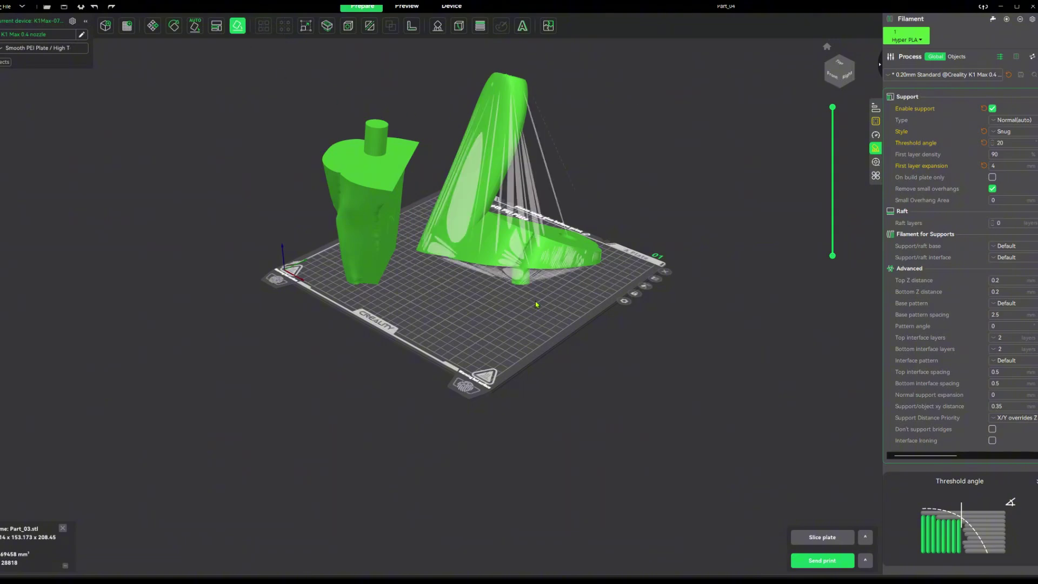
drag(512, 258, 517, 331)
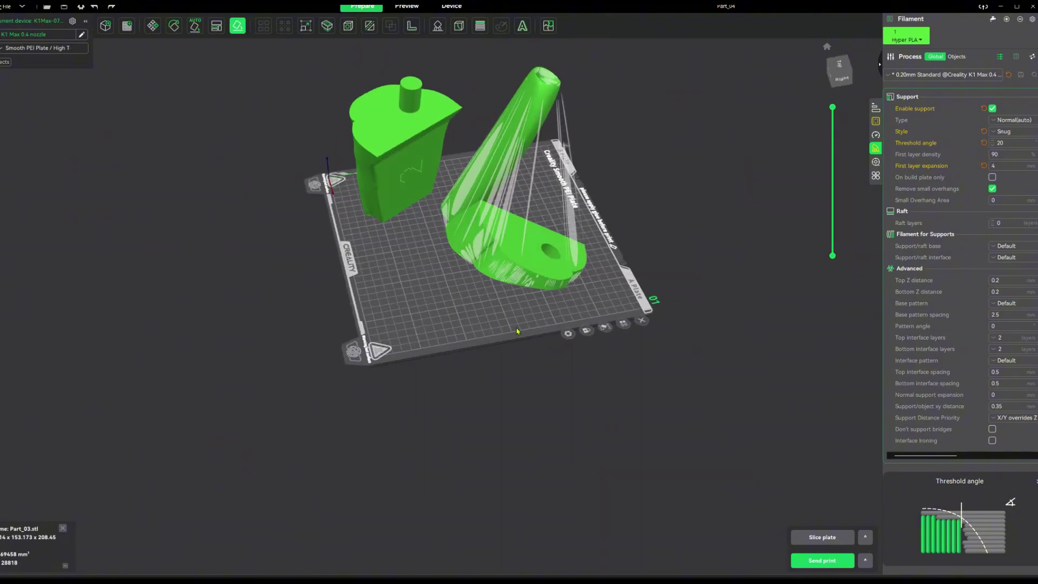
click(548, 80)
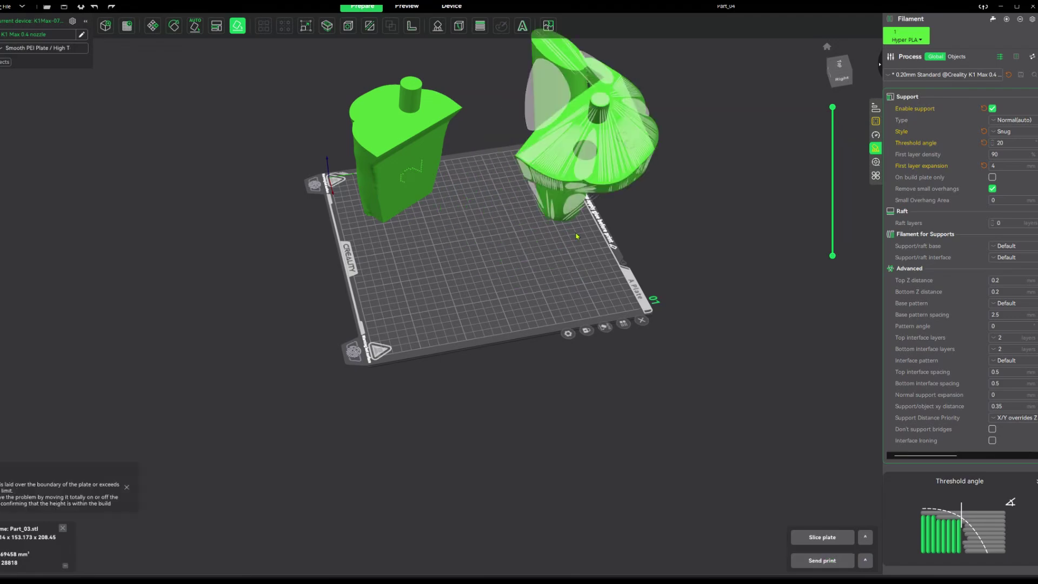
drag(570, 232, 585, 246)
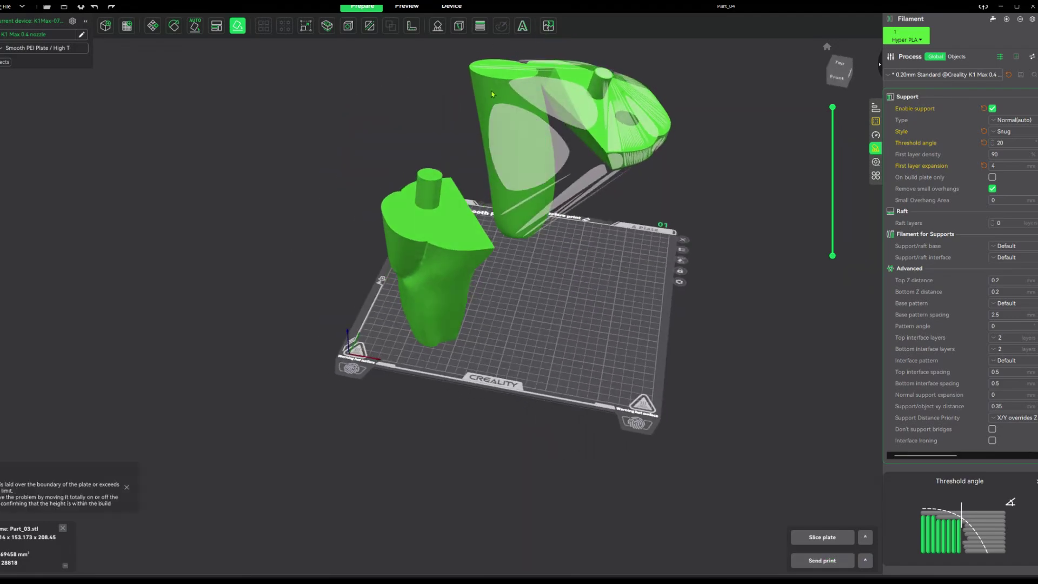
key(Escape)
- Select the middle model, try support painting, undo it, and exit painting mode
click(522, 168)
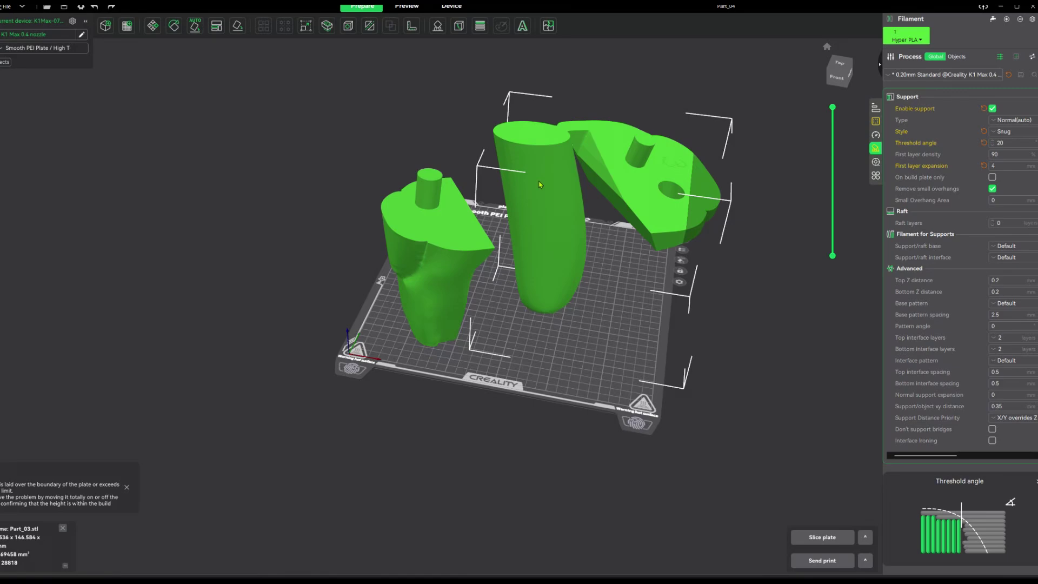
drag(544, 305, 574, 331)
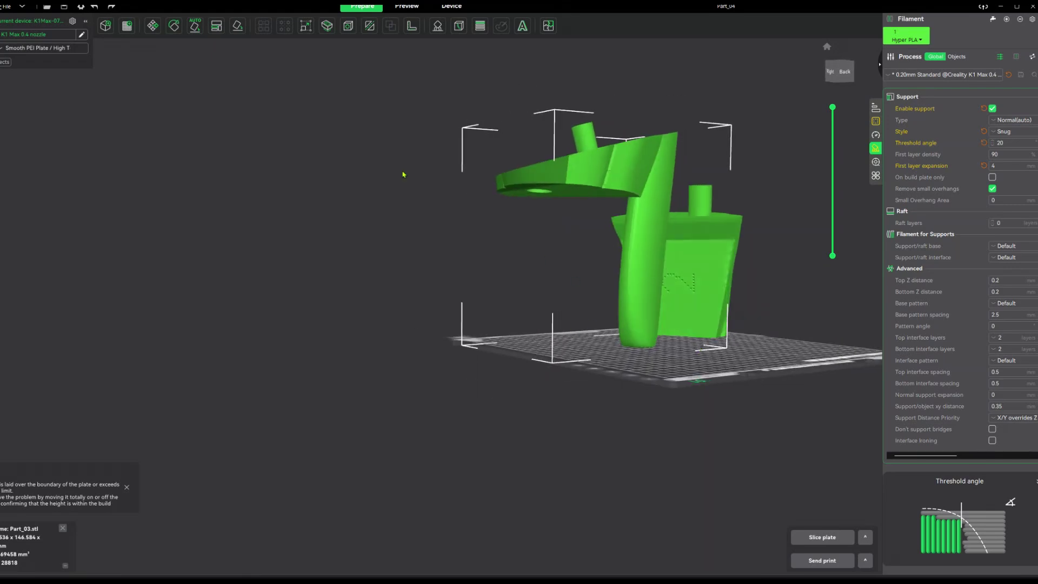
click(238, 25)
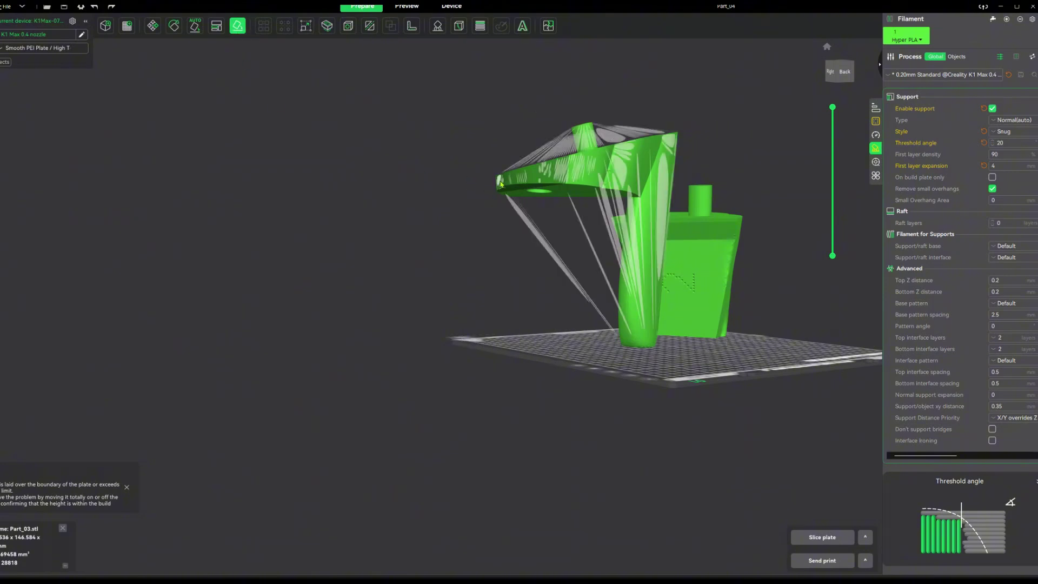
key(ctrl+z)
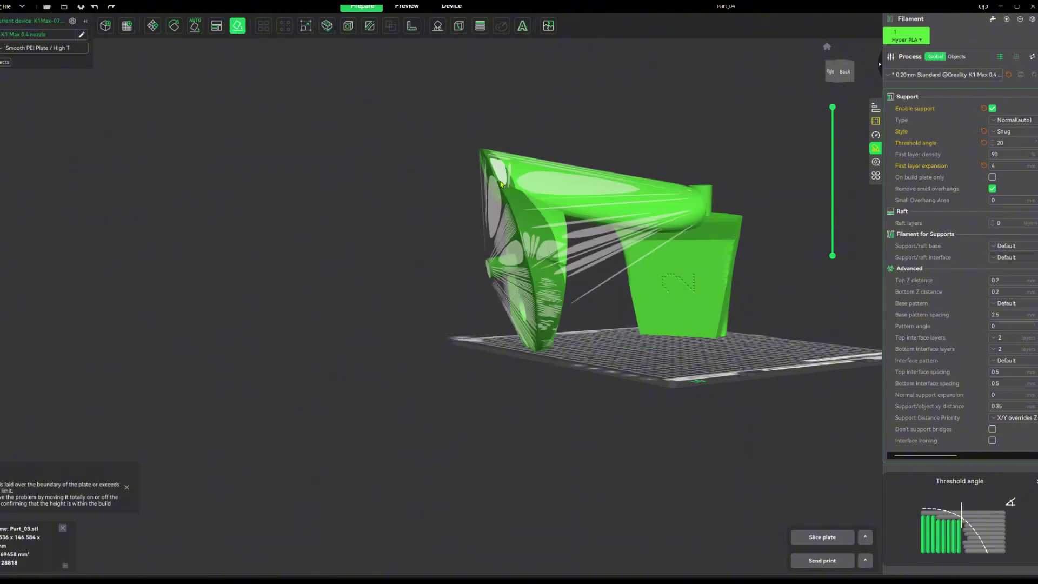
drag(653, 321, 751, 356)
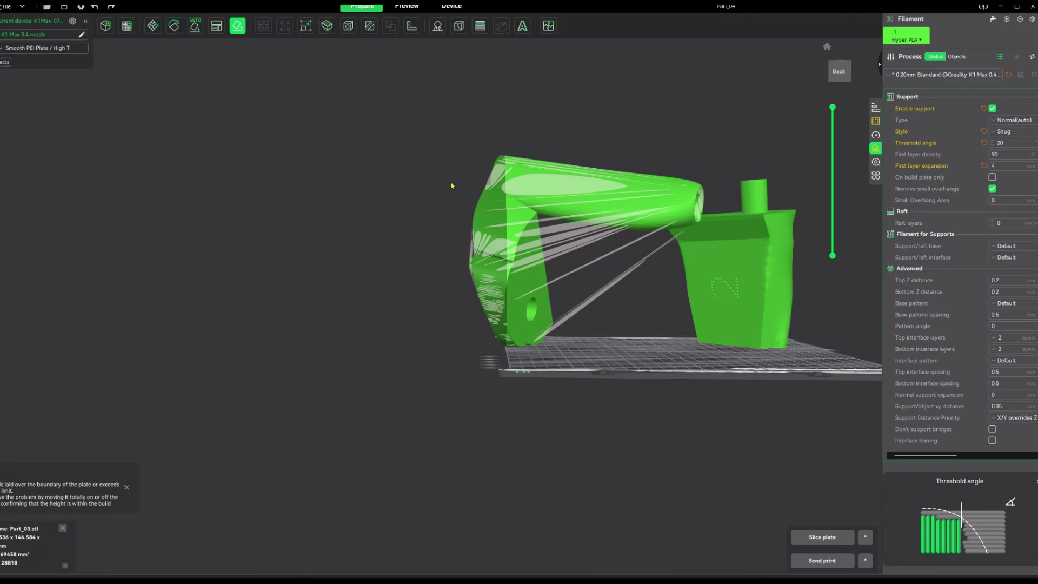
key(Escape)
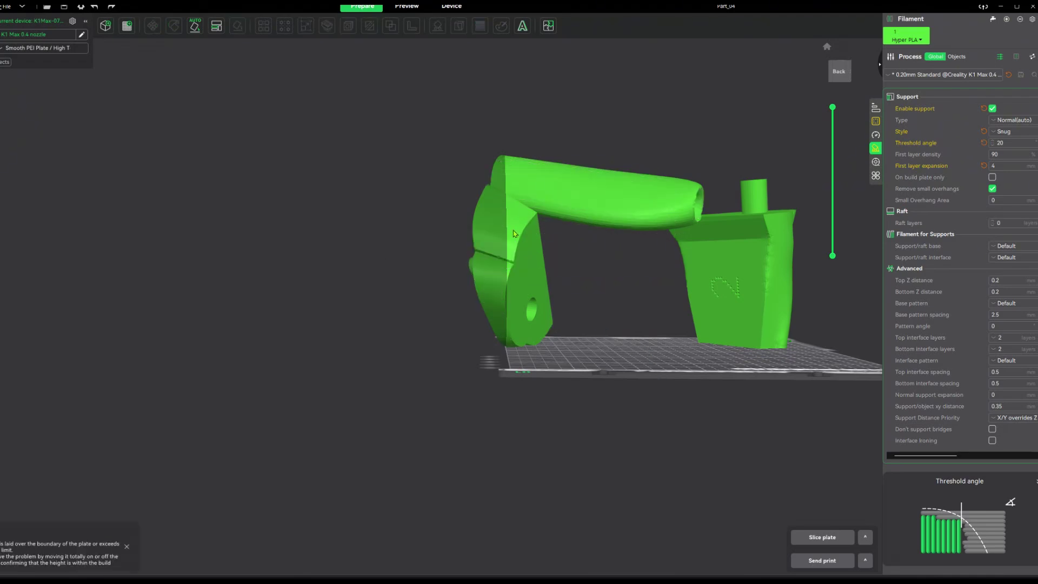
- Select Part_03 and bring up the Rotate tool's gizmo
click(514, 240)
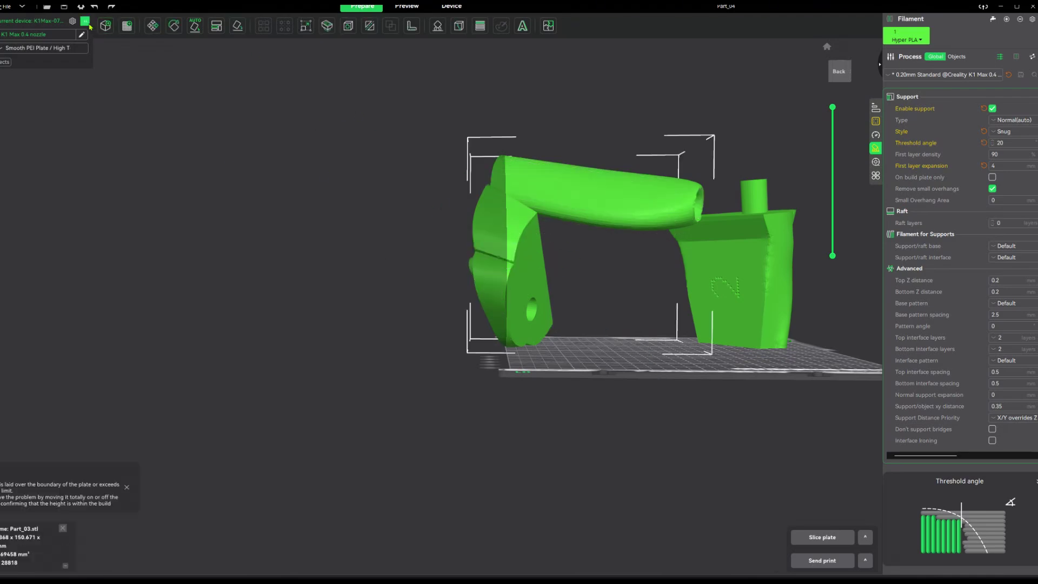
click(171, 28)
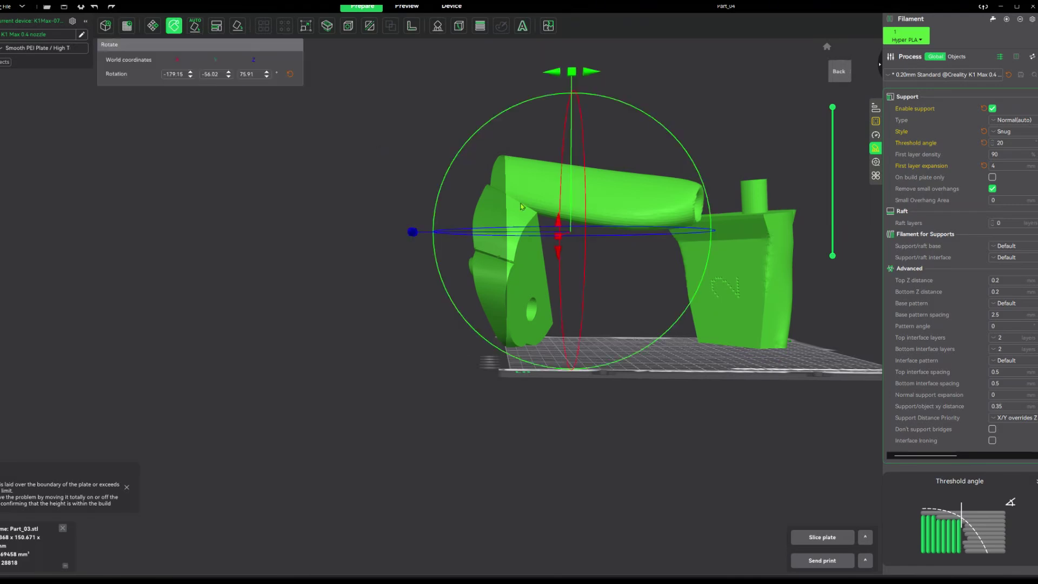
click(572, 72)
click(593, 74)
click(543, 211)
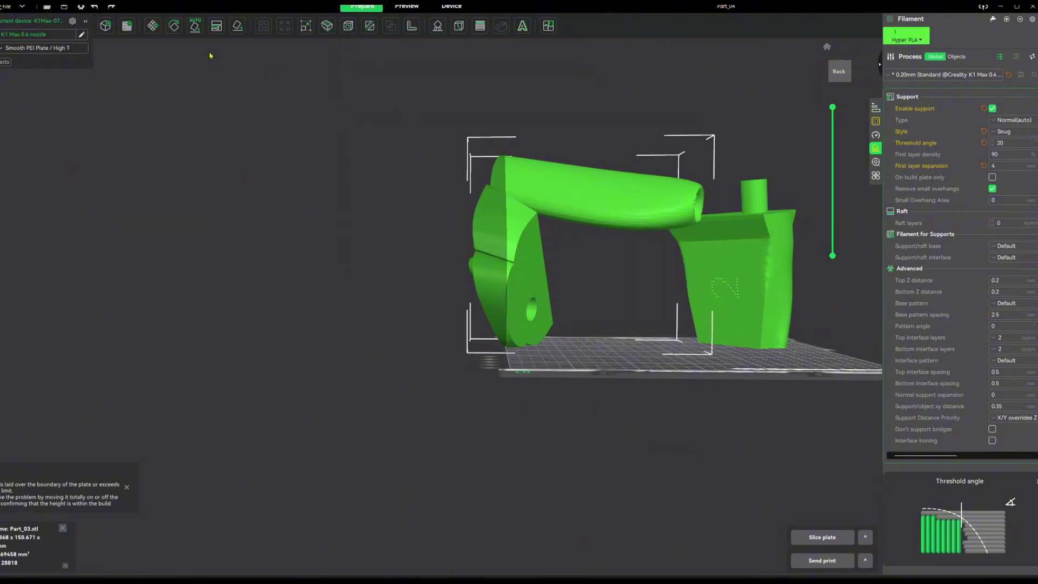
click(174, 26)
- Tilt Part_03 about Y to rotation 112.25°, -43.81°, 131.30° and check it from several angles
drag(572, 71, 657, 151)
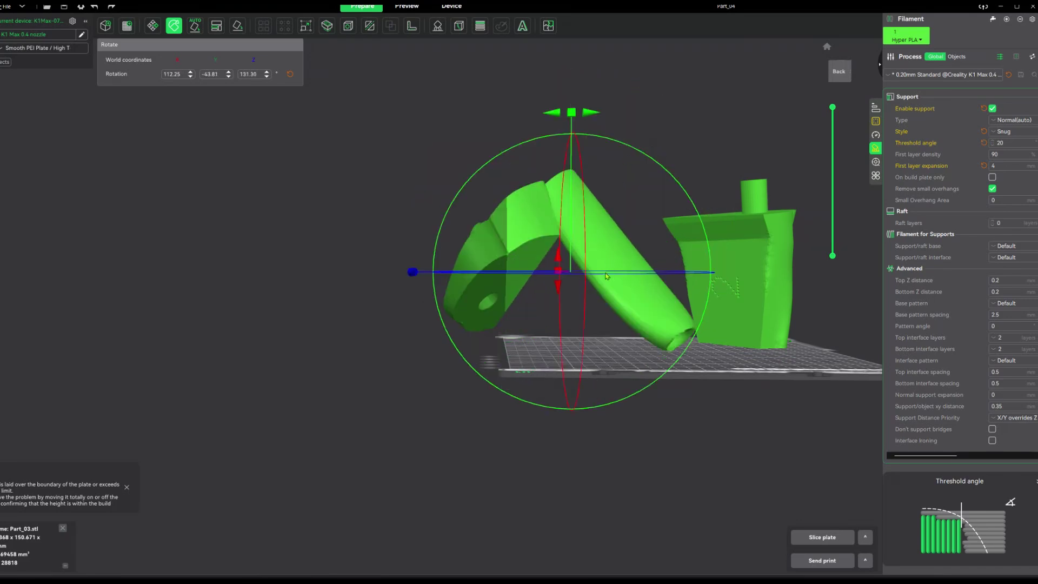
drag(612, 295, 609, 375)
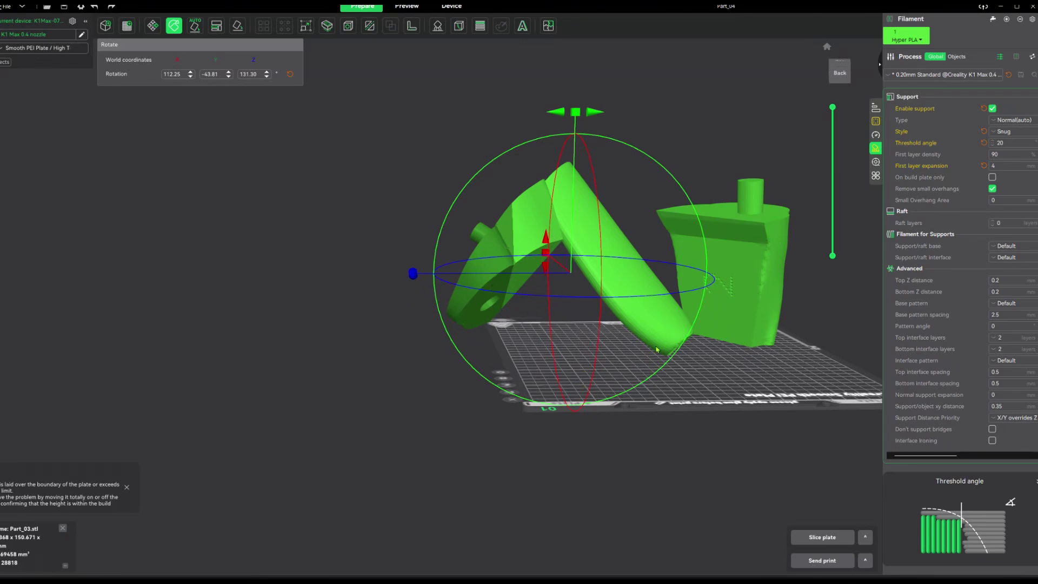
drag(663, 408, 569, 135)
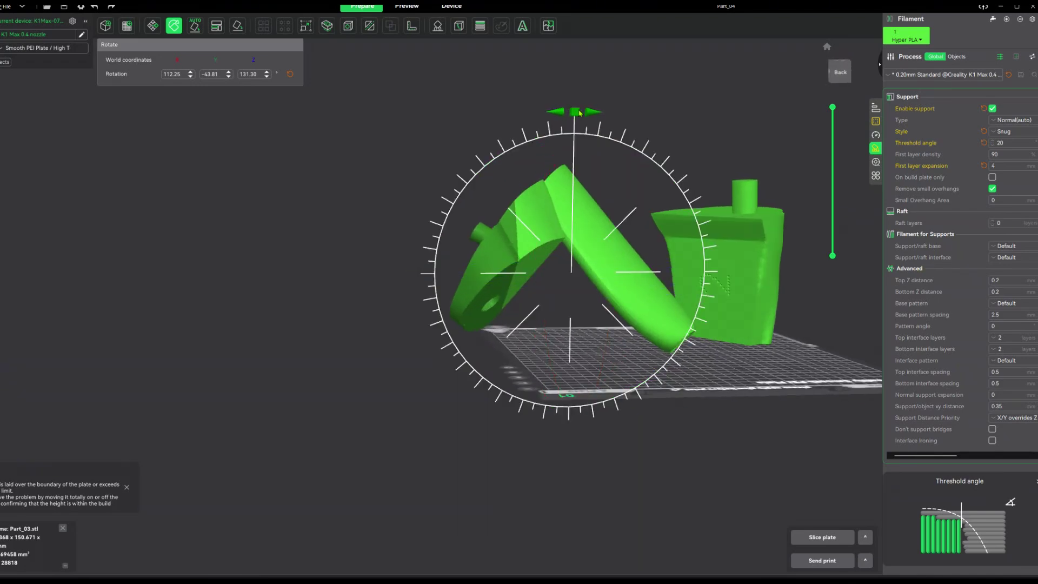
drag(700, 380, 640, 347)
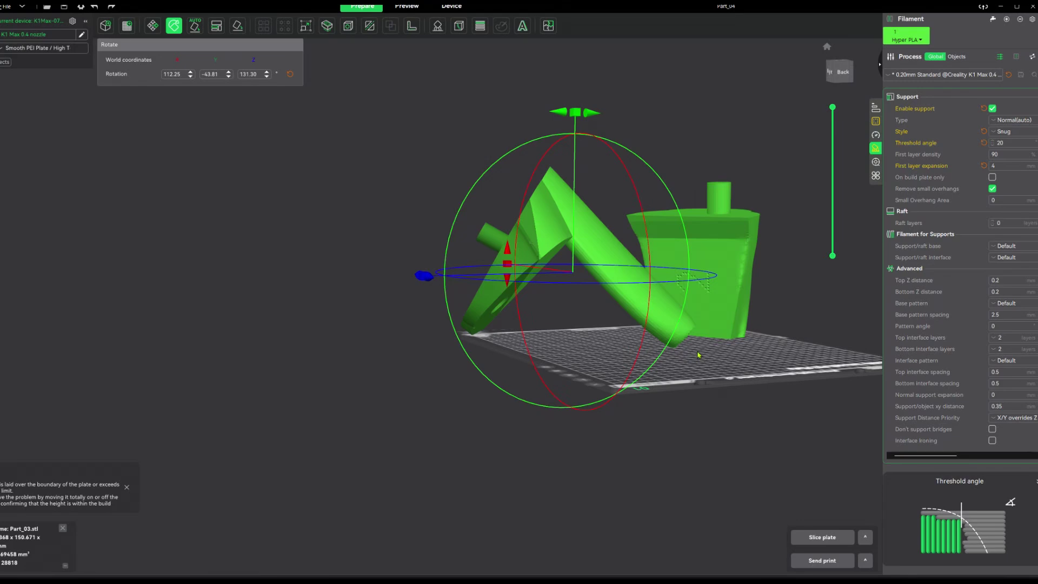
drag(698, 355, 540, 357)
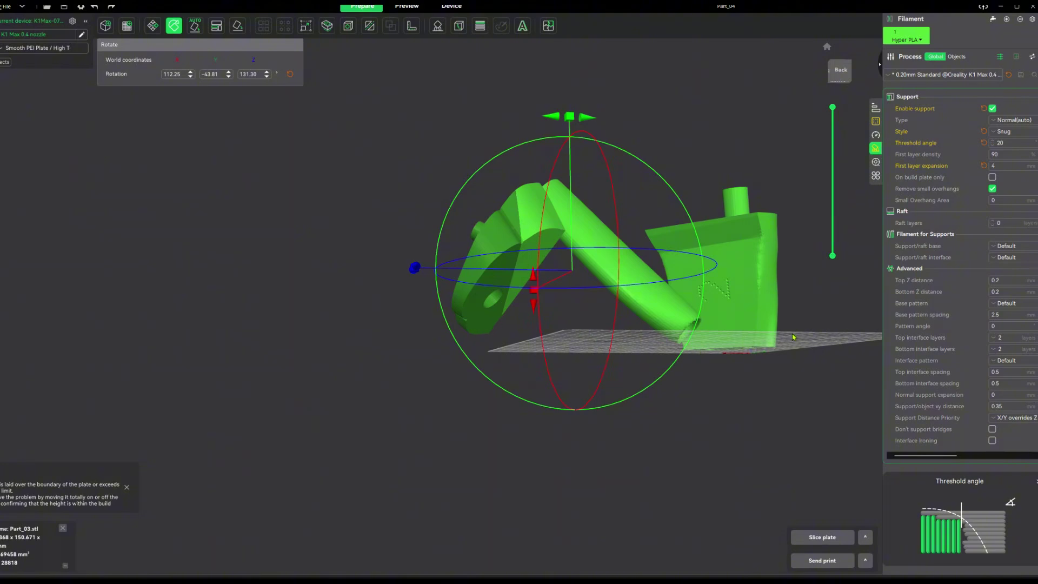
- Move the rotated model to a new plate spot and slice: 5h49m, 278.05 g
drag(801, 341, 793, 356)
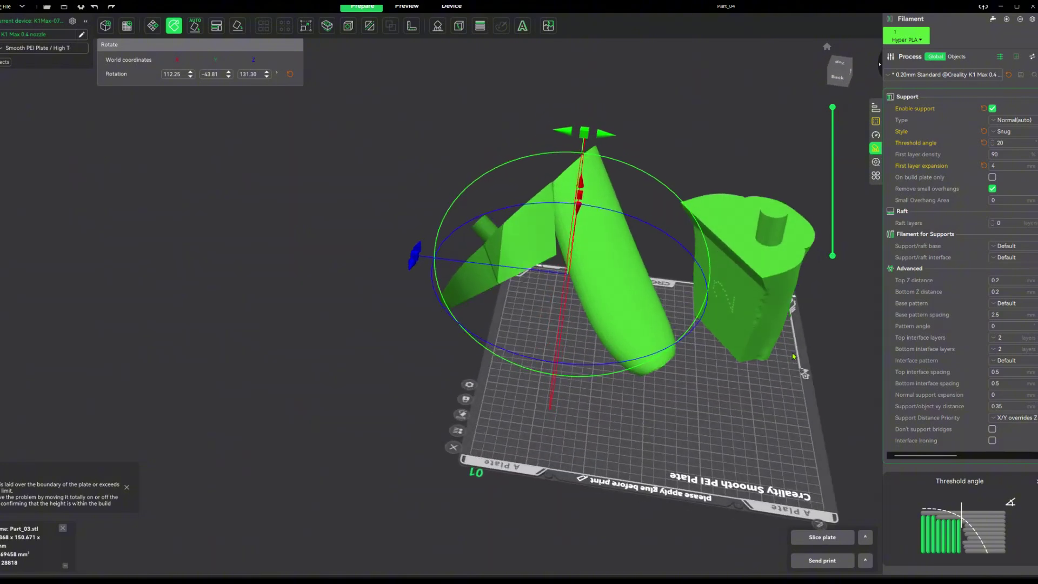
click(741, 401)
drag(597, 241, 661, 306)
drag(788, 451, 868, 465)
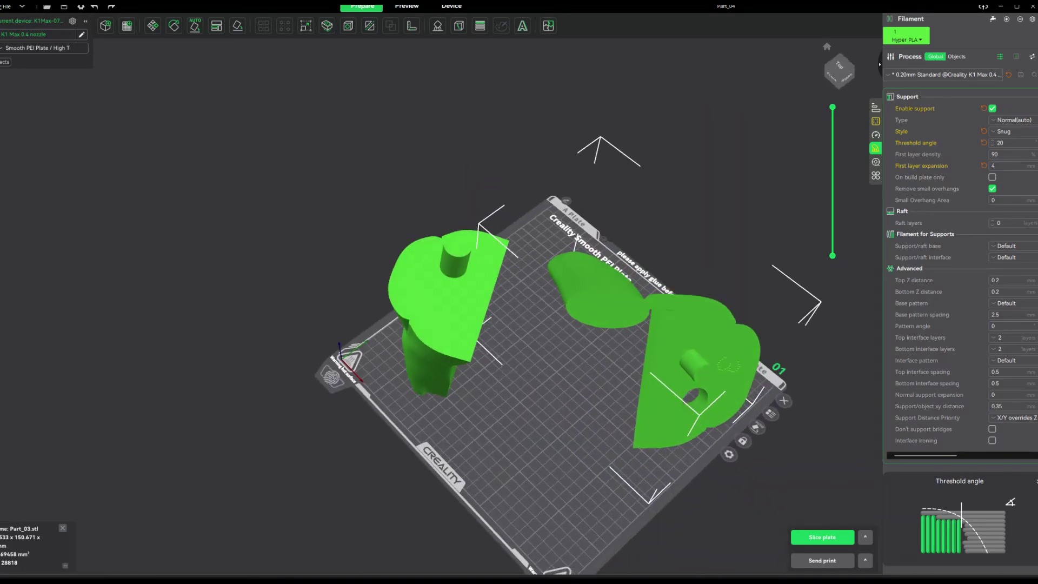
click(823, 538)
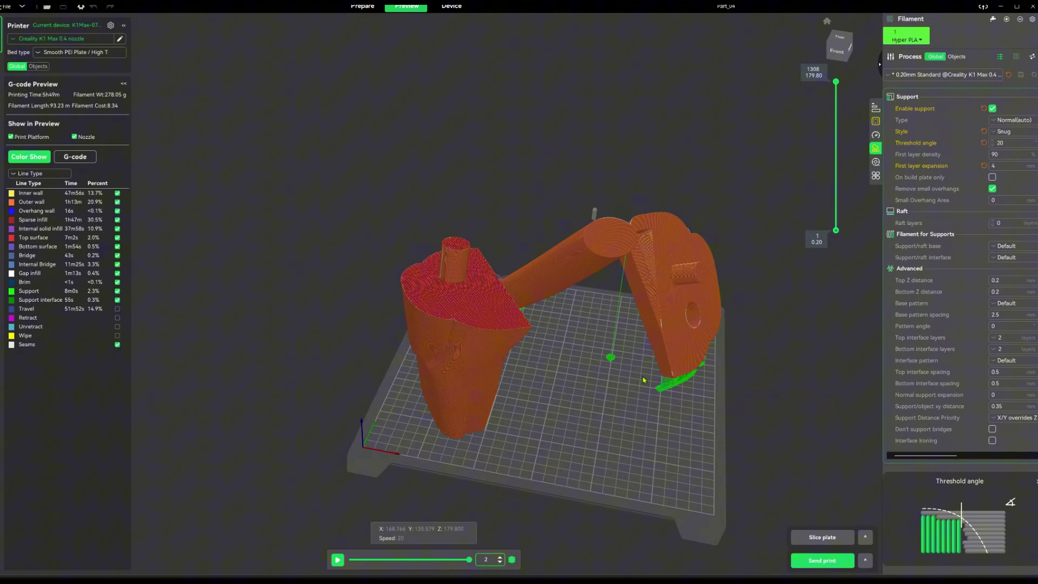
- Inspect the 5h49m preview's supports from front, below and isometric views, then return to Prepare
drag(644, 380, 740, 410)
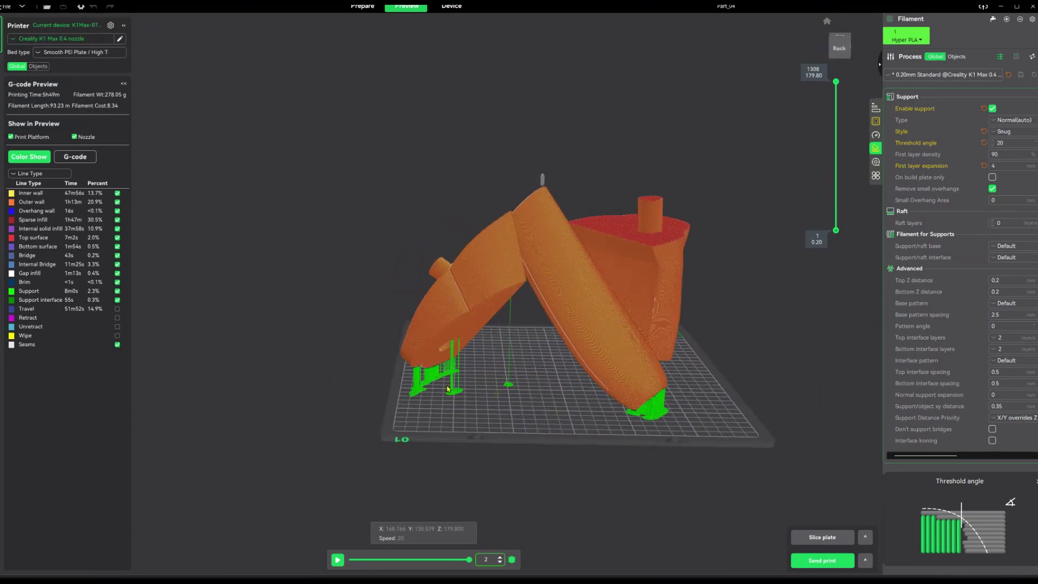
drag(498, 420, 555, 423)
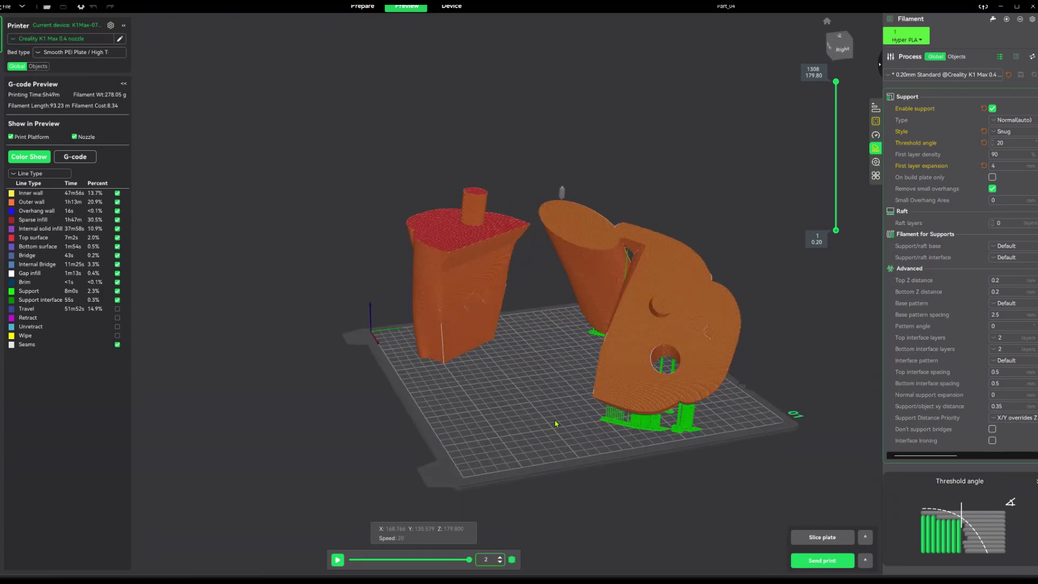
drag(725, 391, 619, 383)
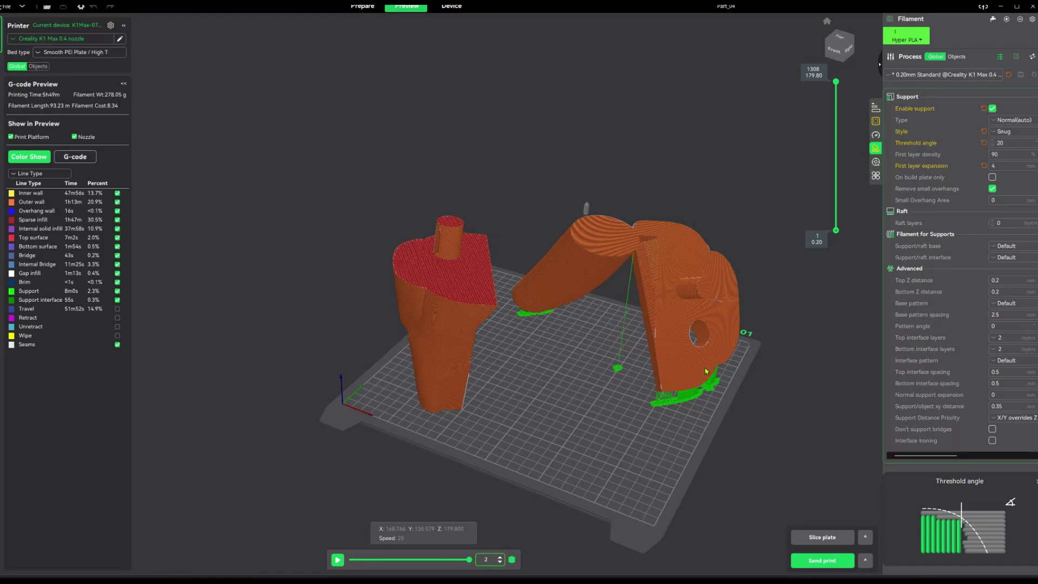
key(3)
drag(574, 413, 511, 320)
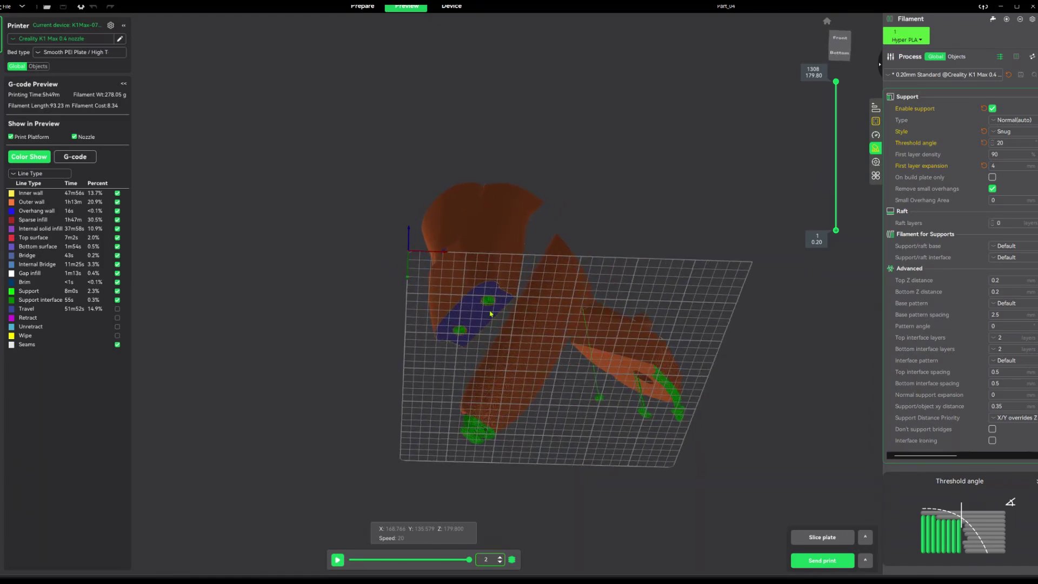
key(0)
drag(620, 388, 544, 304)
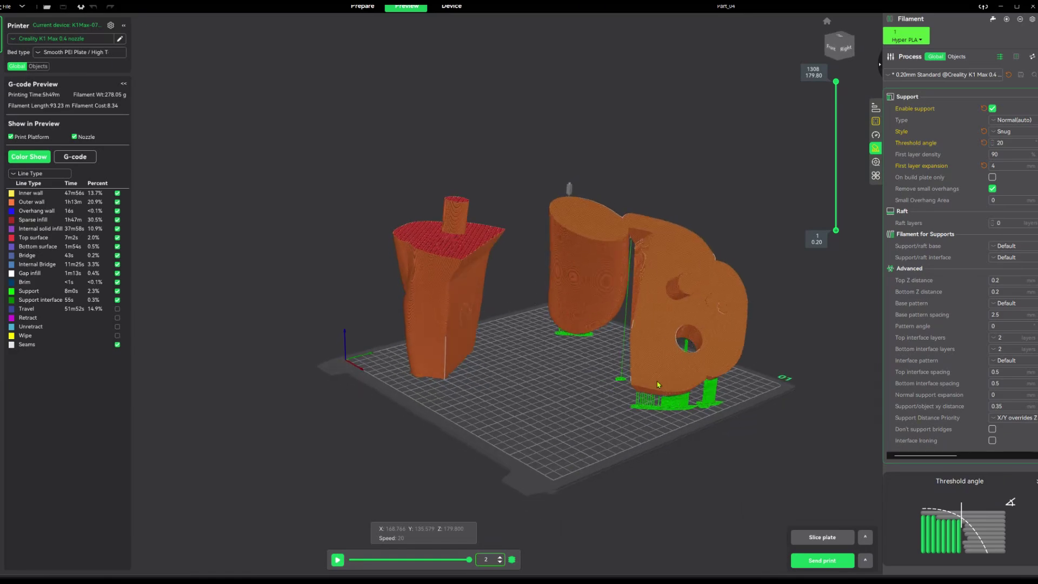
drag(658, 385, 627, 377)
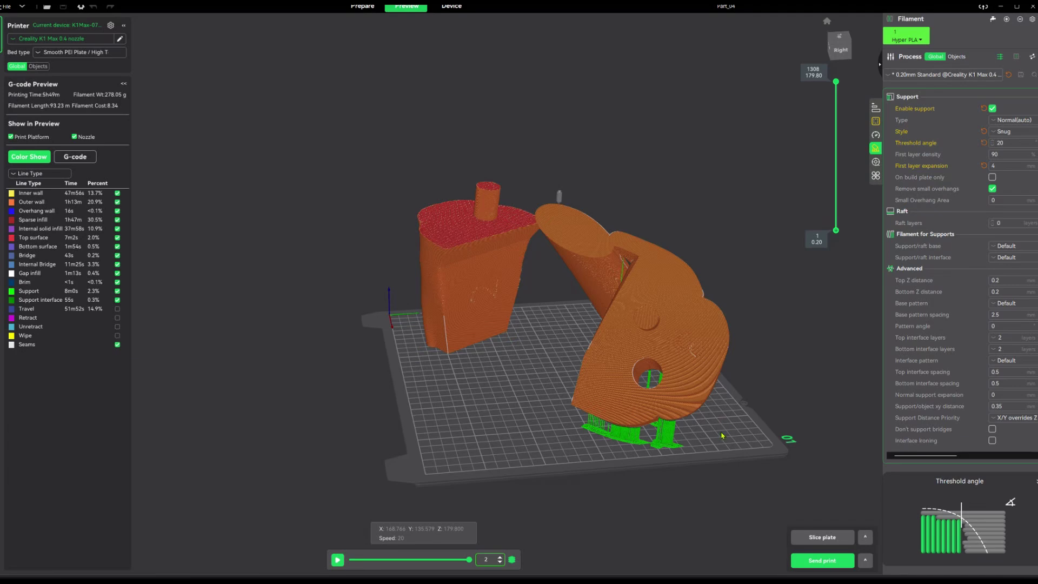
key(ctrl+1)
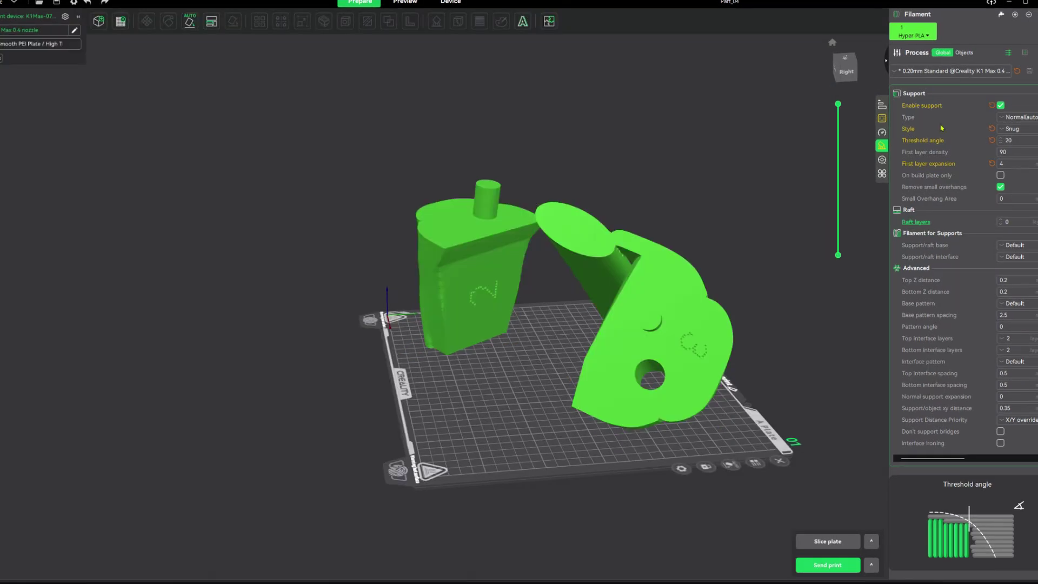
- Set the support type to Normal(manual) and select the right-hand part
click(1006, 118)
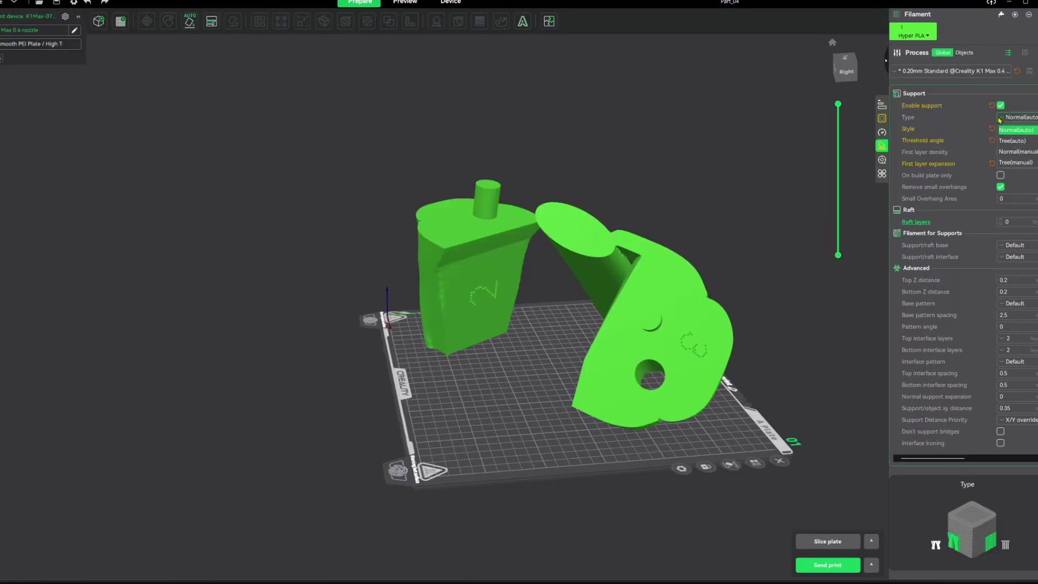
click(1010, 153)
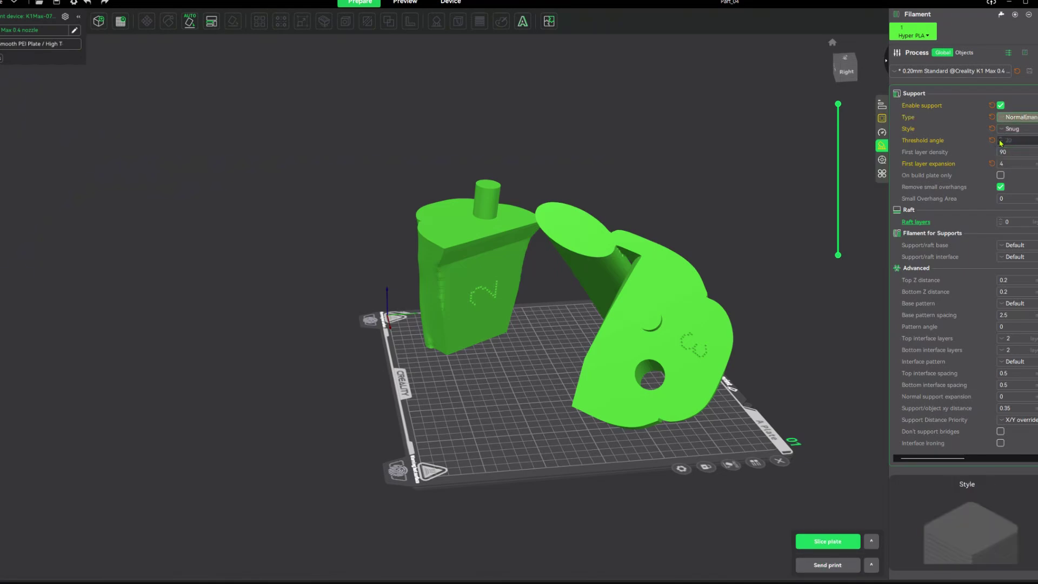
drag(663, 359, 521, 193)
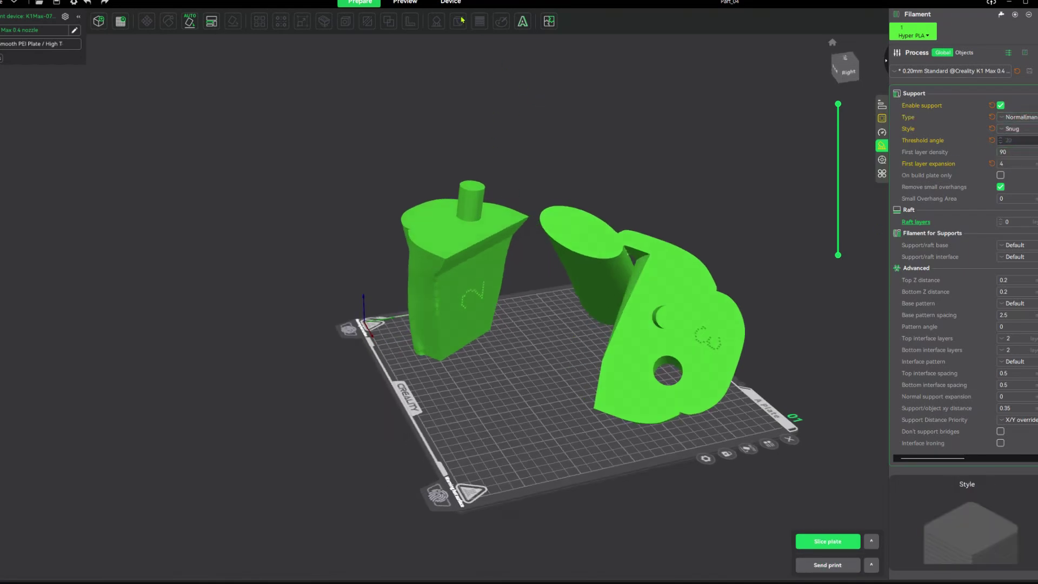
click(647, 238)
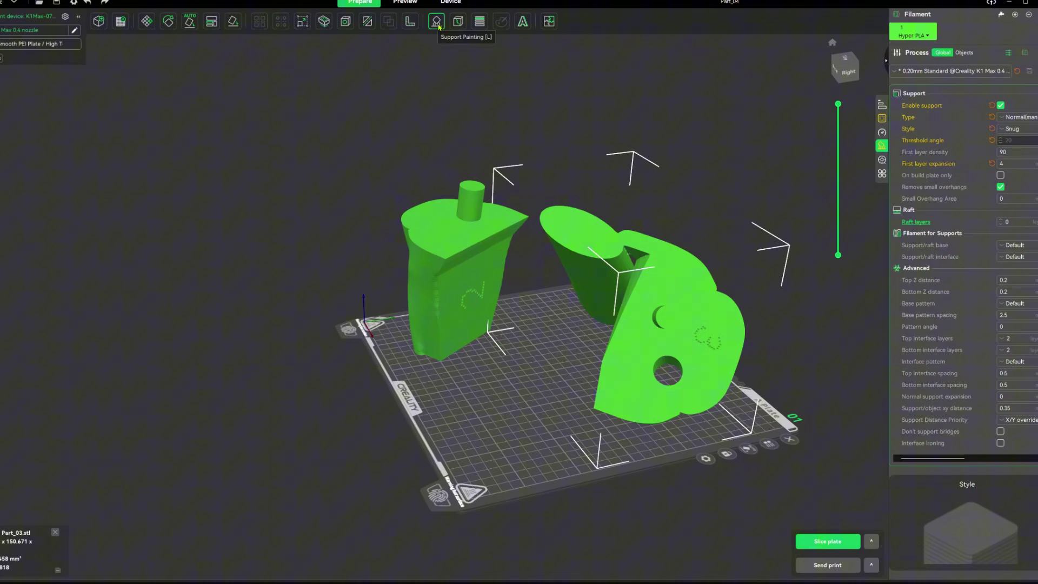
- With a 2.86 brush, paint supports onto the tube end and the bracket's lower left edge
click(437, 22)
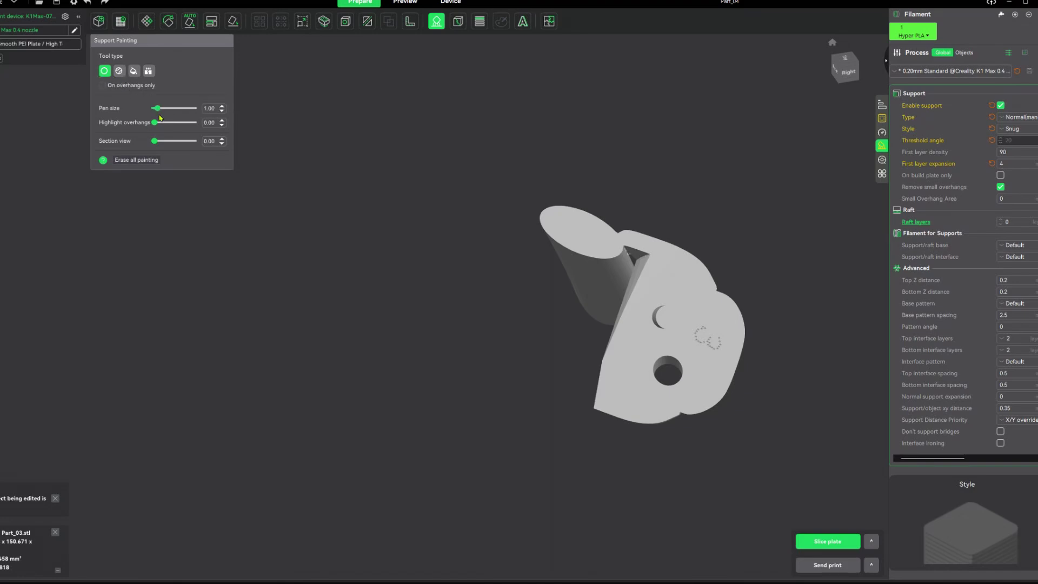
drag(157, 109, 168, 112)
drag(368, 209, 505, 201)
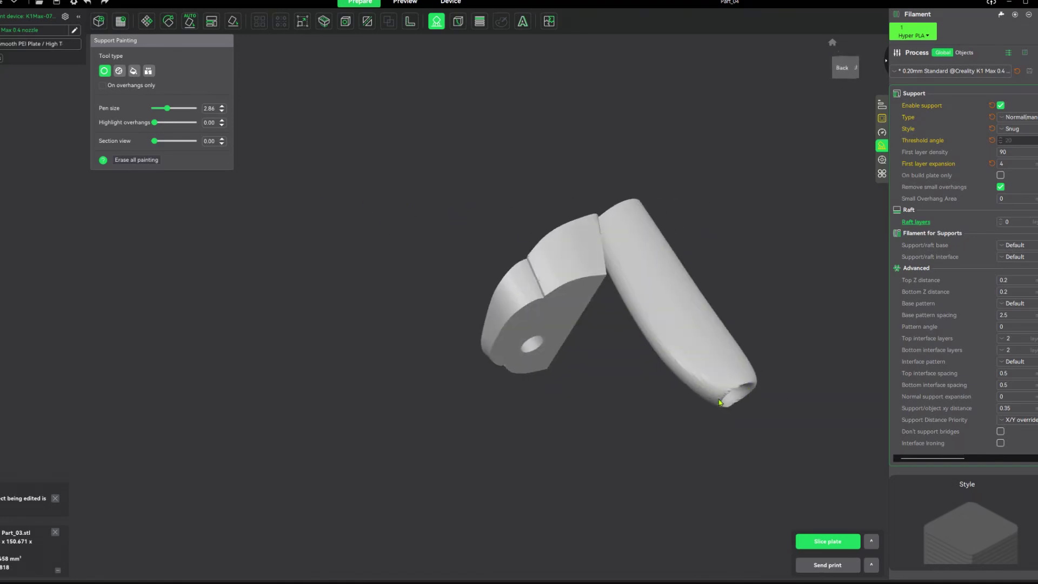
mouse_move(724, 407)
mouse_down()
mouse_move(745, 399)
mouse_move(730, 404)
mouse_up()
mouse_move(529, 387)
mouse_down()
mouse_move(562, 382)
mouse_move(549, 350)
mouse_up()
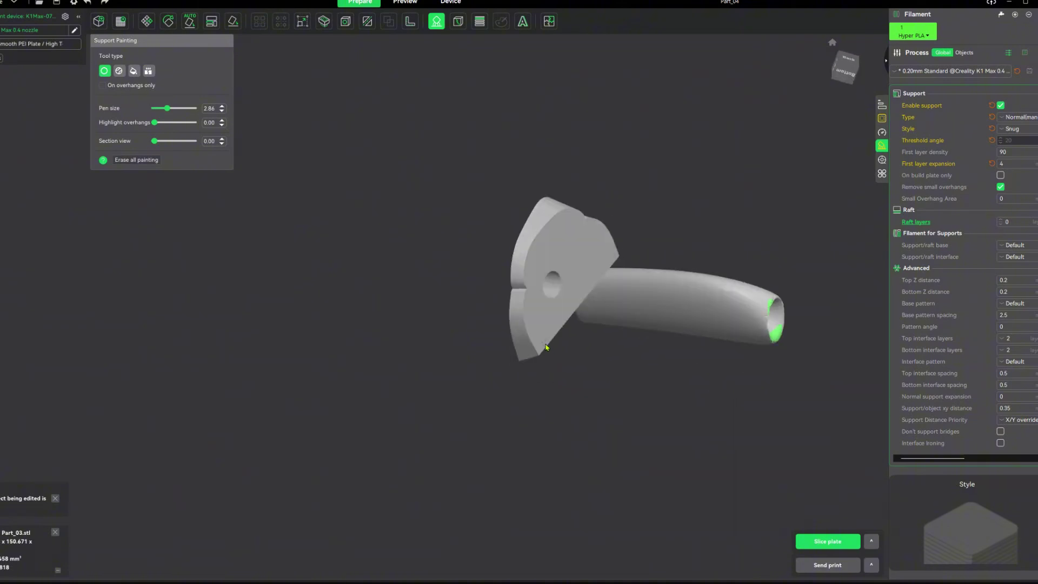
mouse_move(524, 288)
mouse_down()
mouse_move(527, 270)
mouse_move(540, 352)
mouse_move(530, 266)
mouse_move(540, 351)
mouse_up()
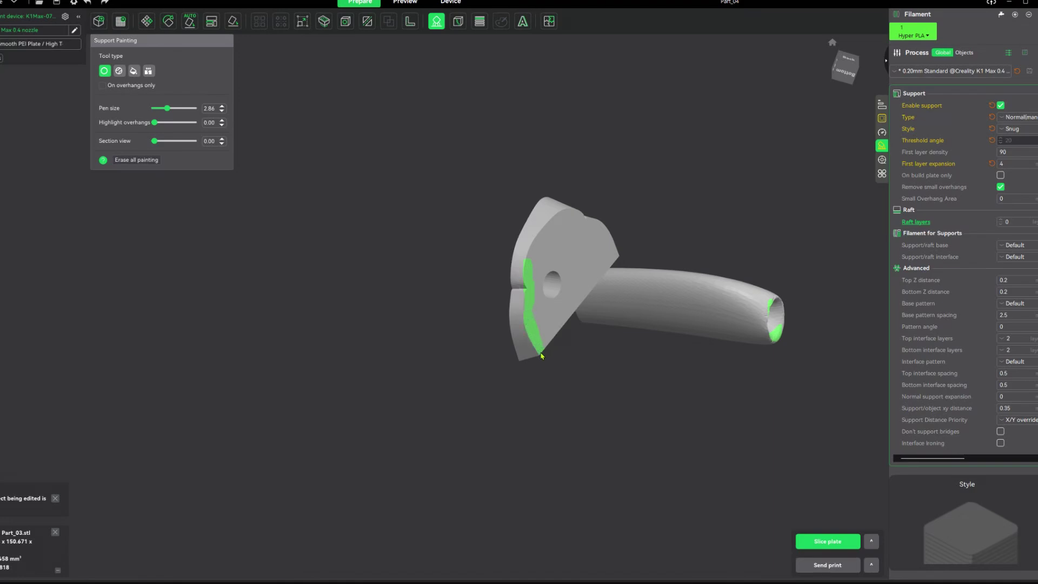
mouse_move(580, 359)
mouse_down()
mouse_move(596, 407)
mouse_move(598, 398)
mouse_move(611, 419)
mouse_move(618, 406)
mouse_up()
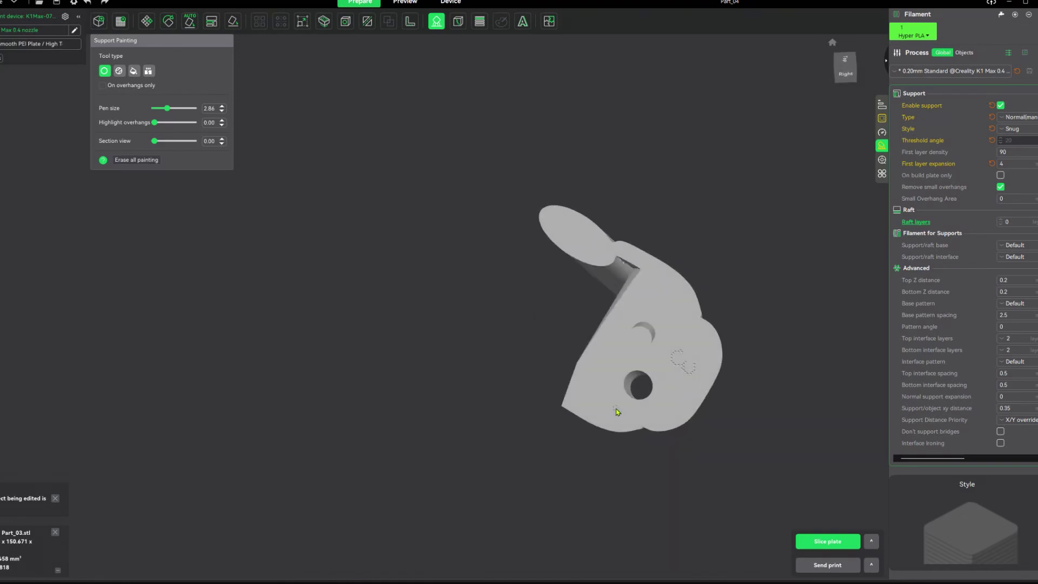
- Orbit around the bracket to review the sliced preview and its small support patch
mouse_move(751, 447)
mouse_down()
mouse_move(646, 418)
mouse_move(630, 398)
mouse_up()
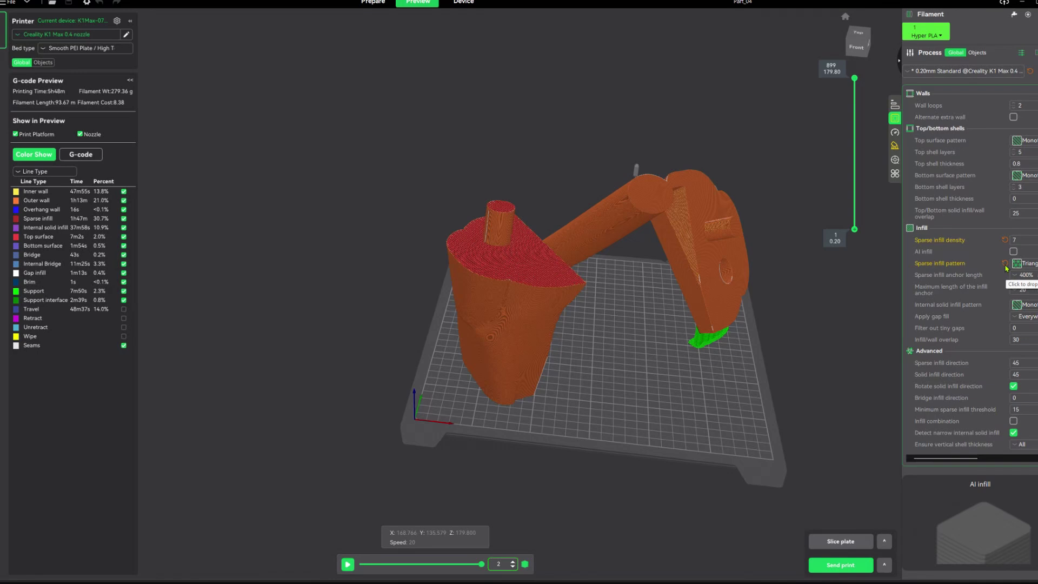
- Change the sparse infill pattern to Lightning and slice, estimating 4h8m and 156.59 g
click(1005, 264)
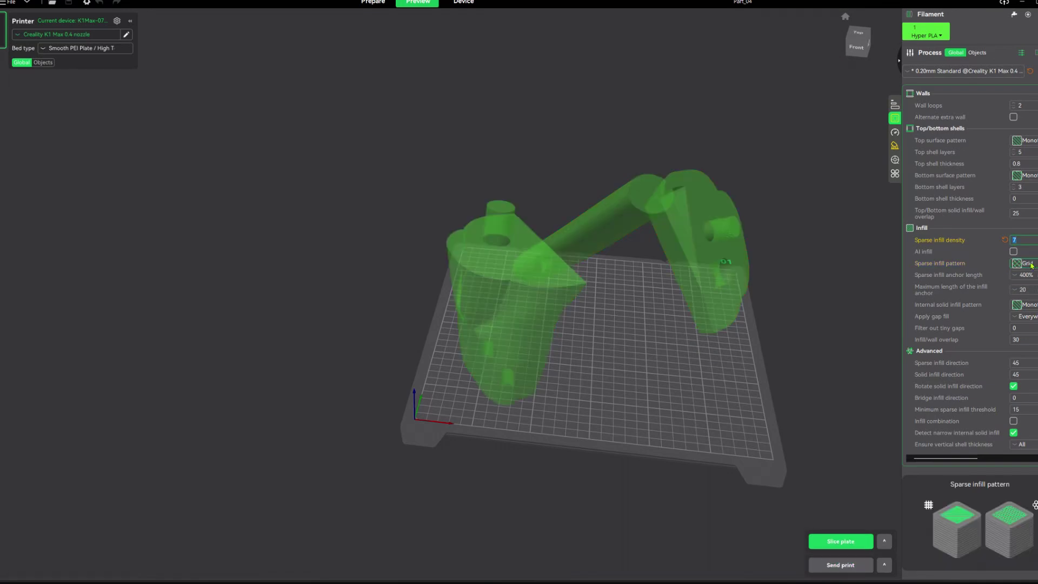
click(1022, 267)
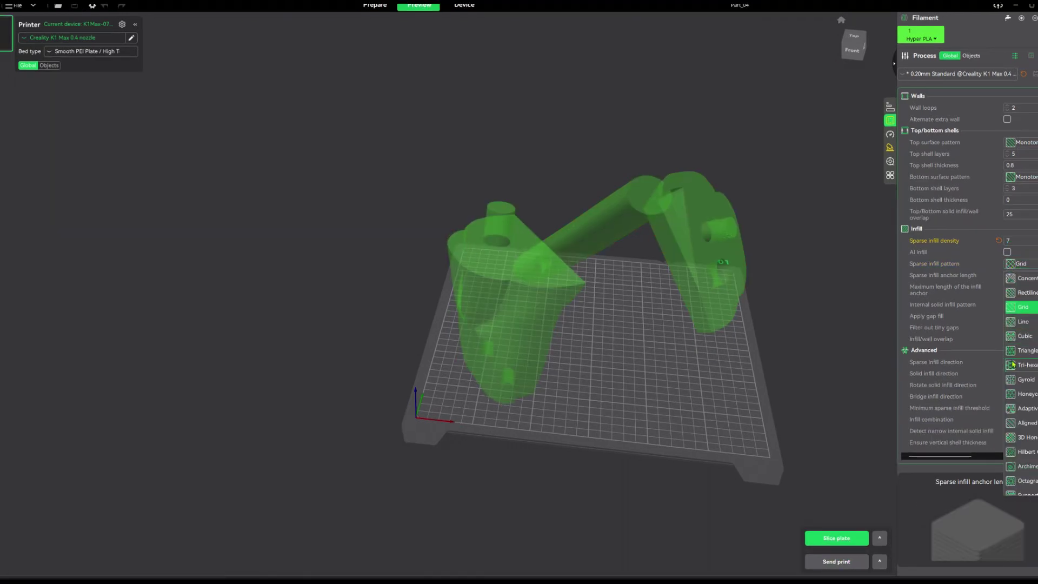
scroll(1027, 428, down, 3)
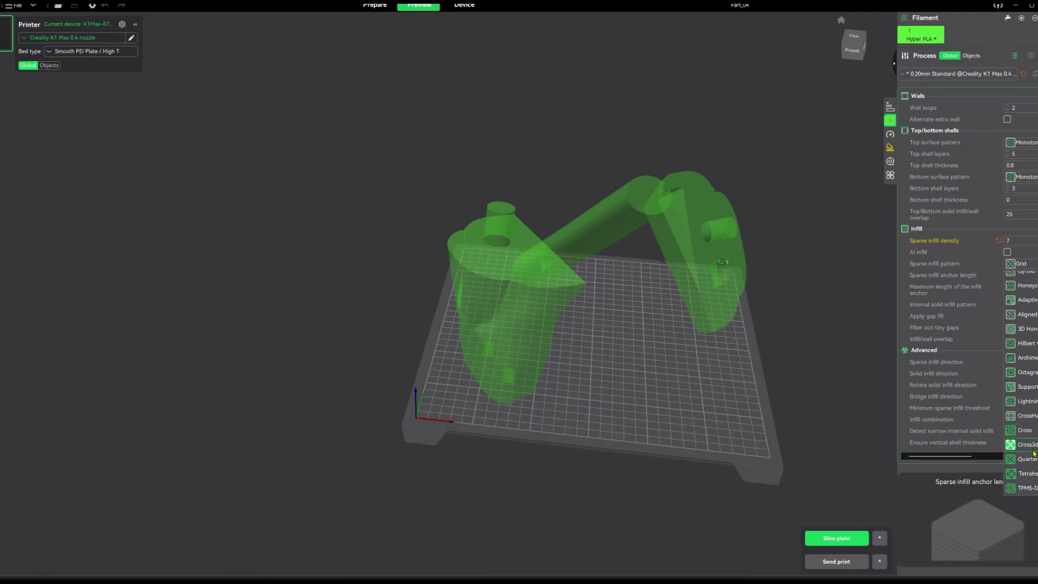
click(1025, 403)
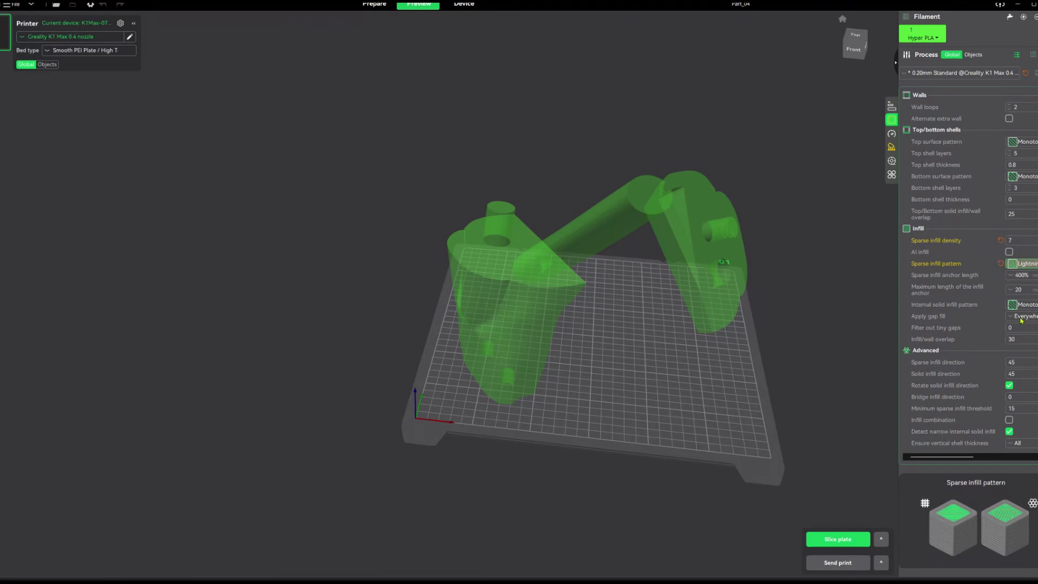
click(836, 544)
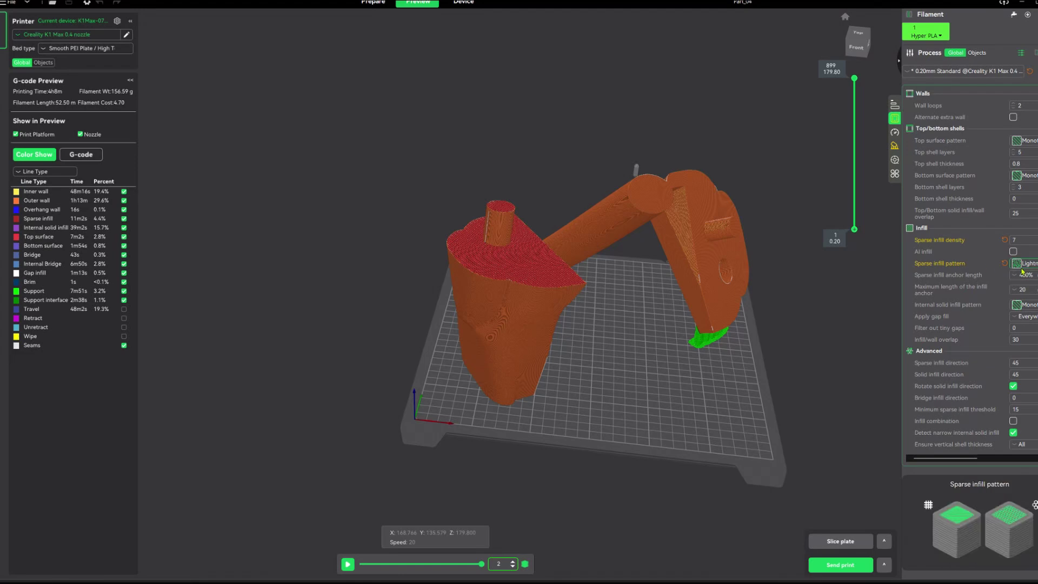
- Try Triangles, then settle on Grid sparse infill and slice for a 5h51m, 282.71 g estimate
click(1005, 264)
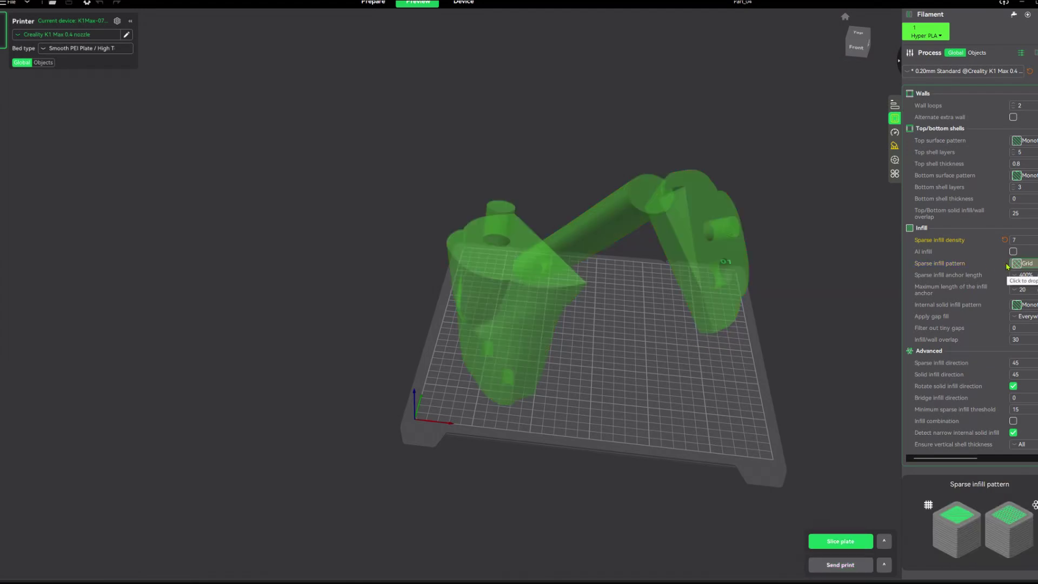
click(1019, 266)
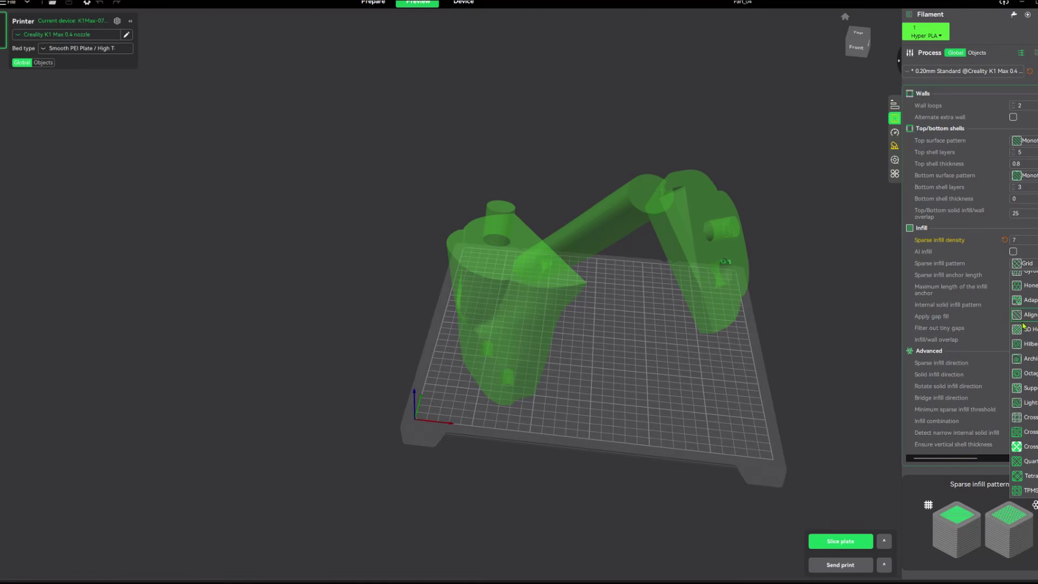
scroll(1027, 335, up, 3)
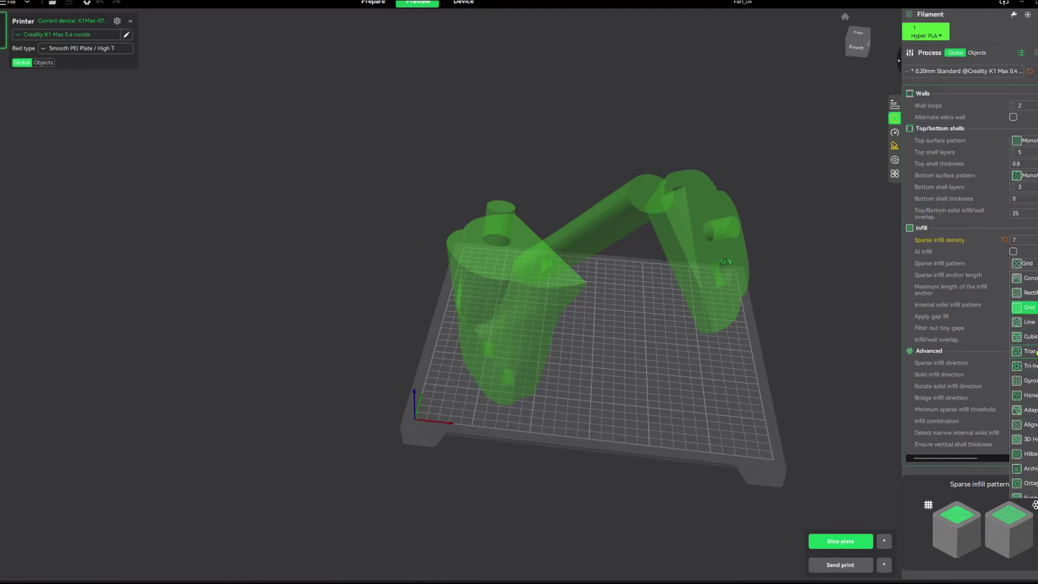
click(1032, 351)
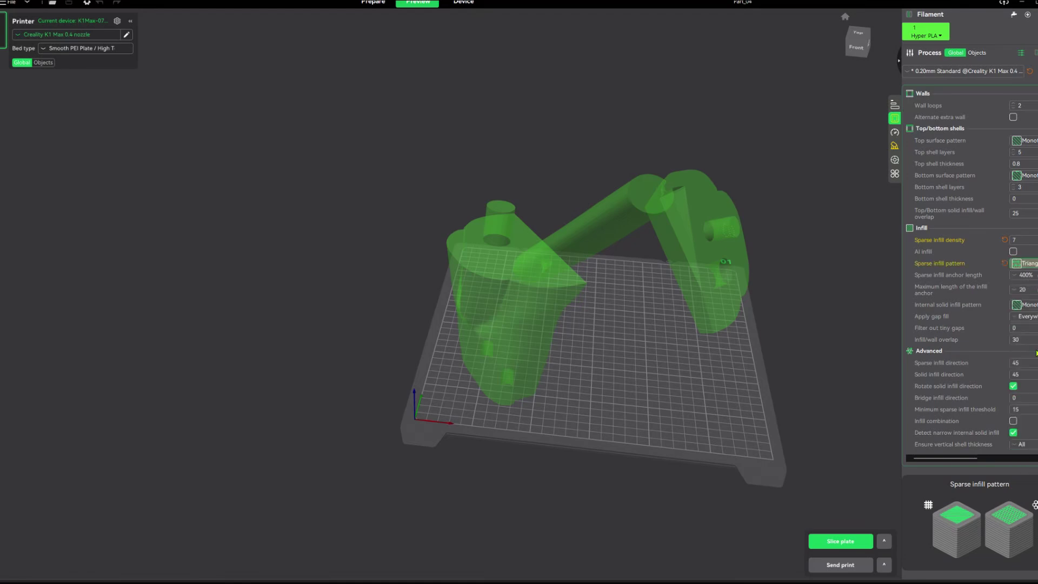
click(1016, 265)
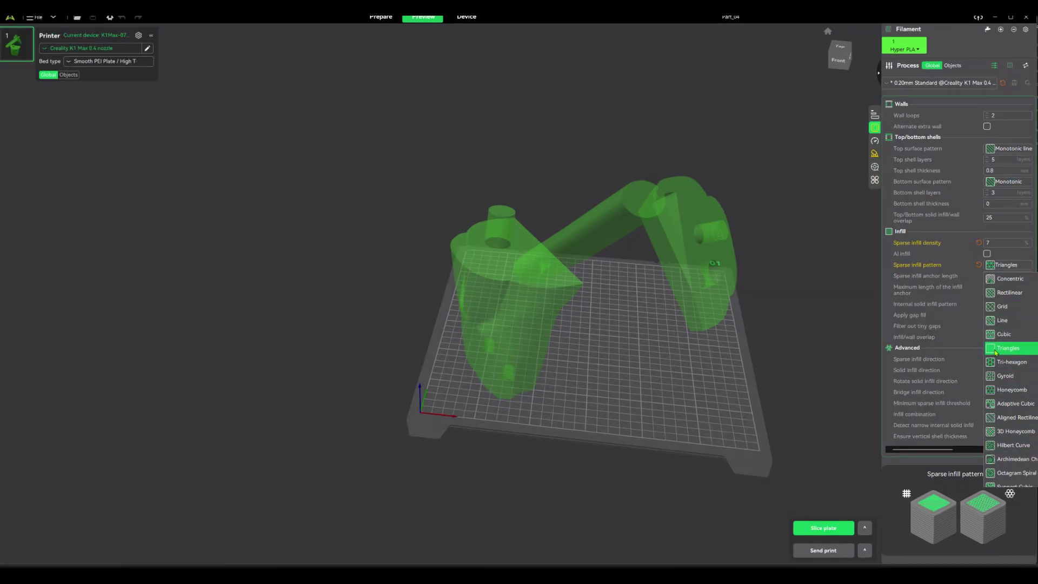
click(1023, 306)
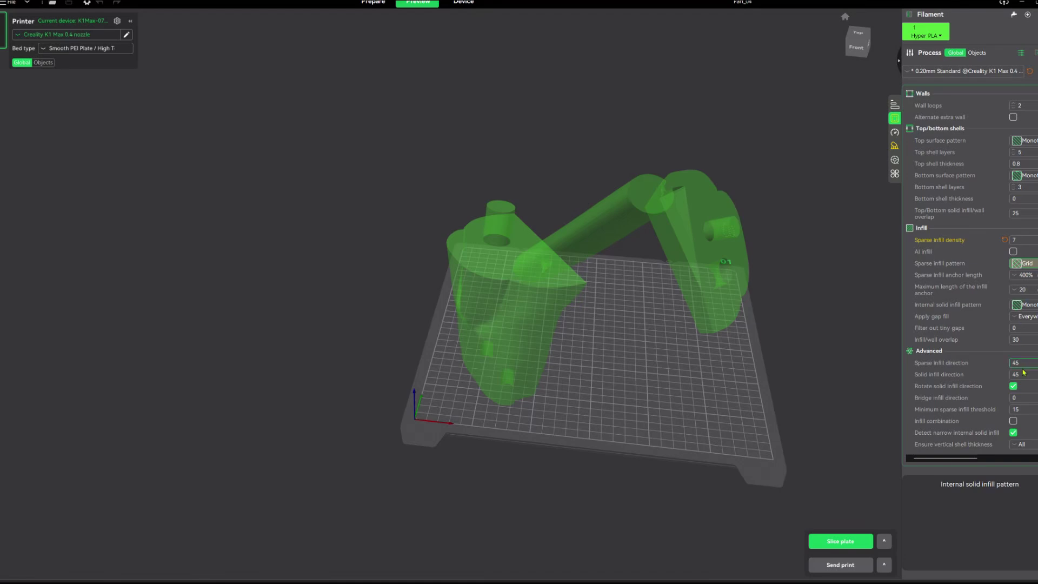
click(847, 543)
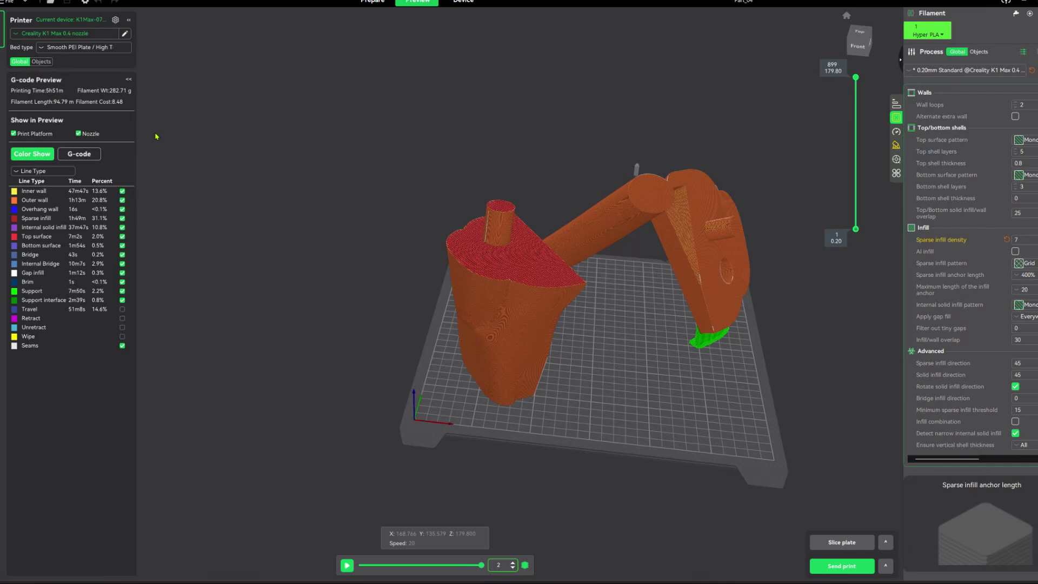
- Select Aligned Rectilinear sparse infill and slice, estimating 5h41m and 281.78 g
click(1019, 264)
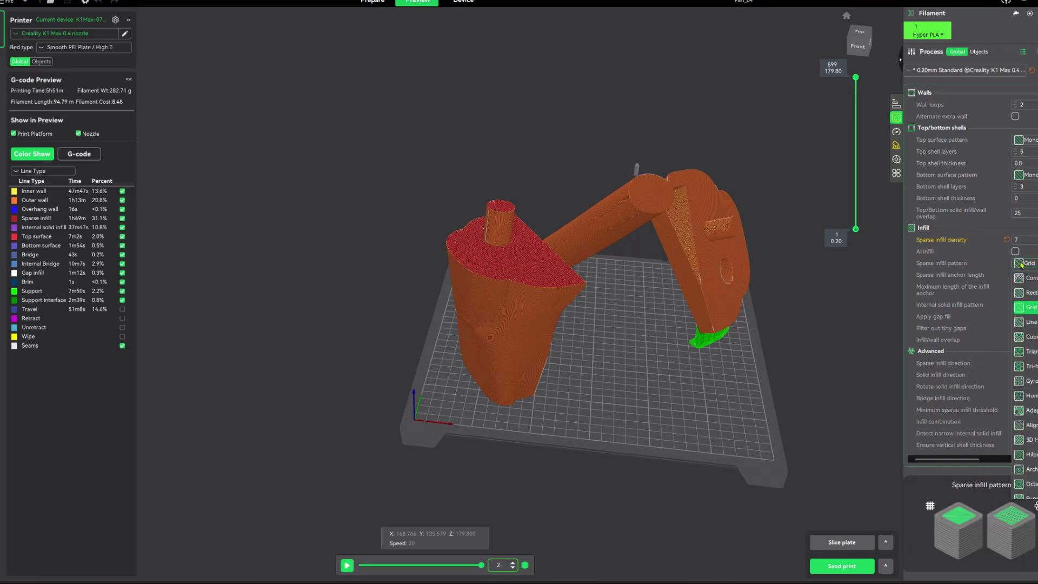
click(1019, 427)
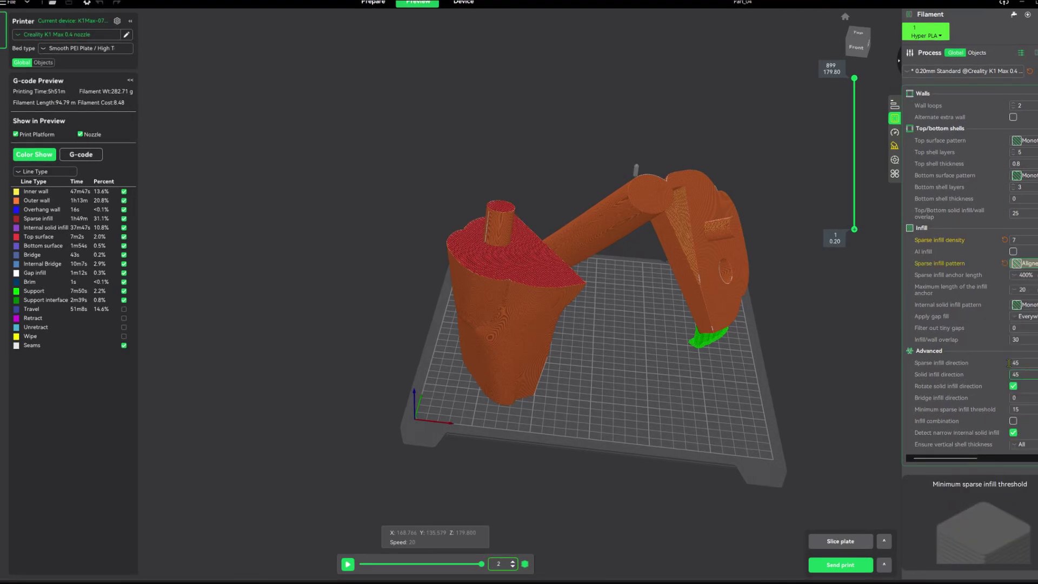
click(853, 538)
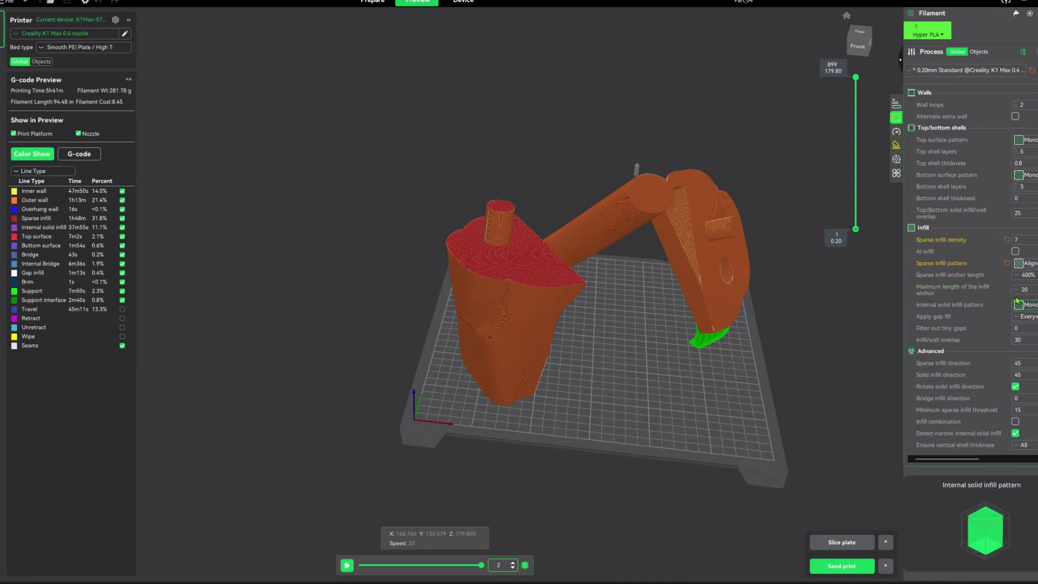
- Choose Adaptive Cubic as the sparse infill pattern and start slicing the plate
click(1021, 263)
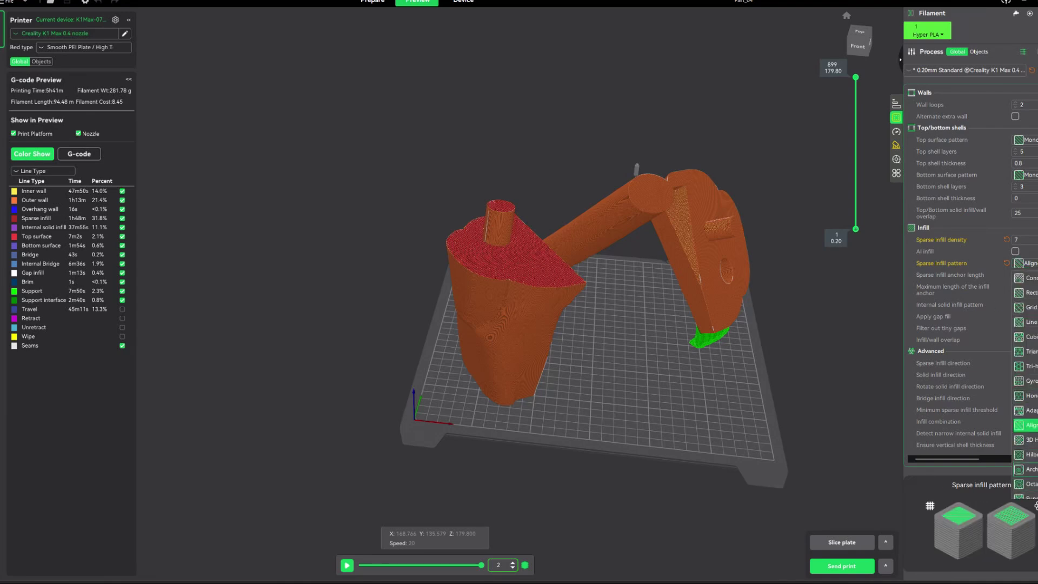
scroll(1024, 465, down, 3)
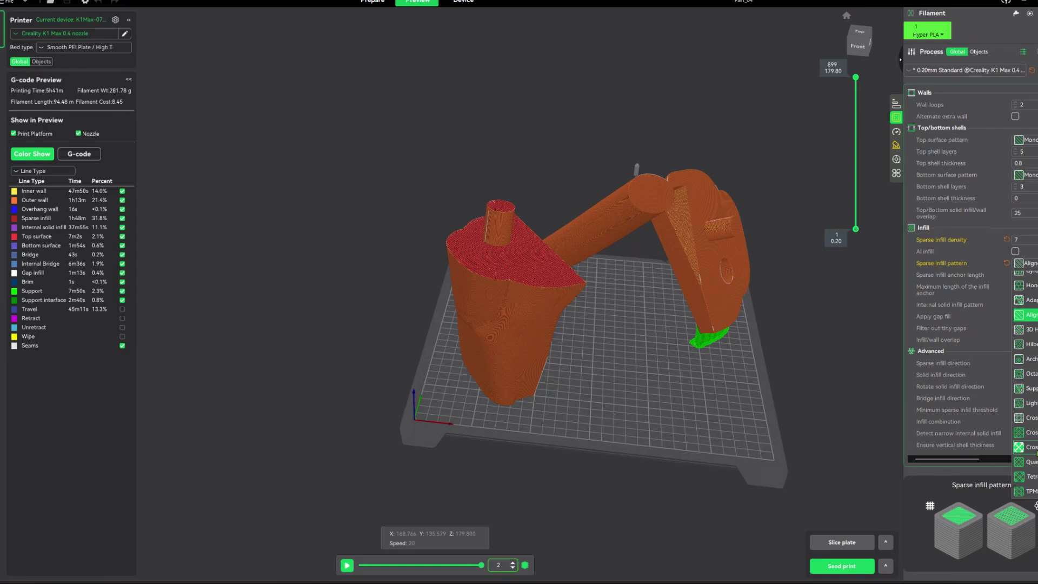
click(1031, 491)
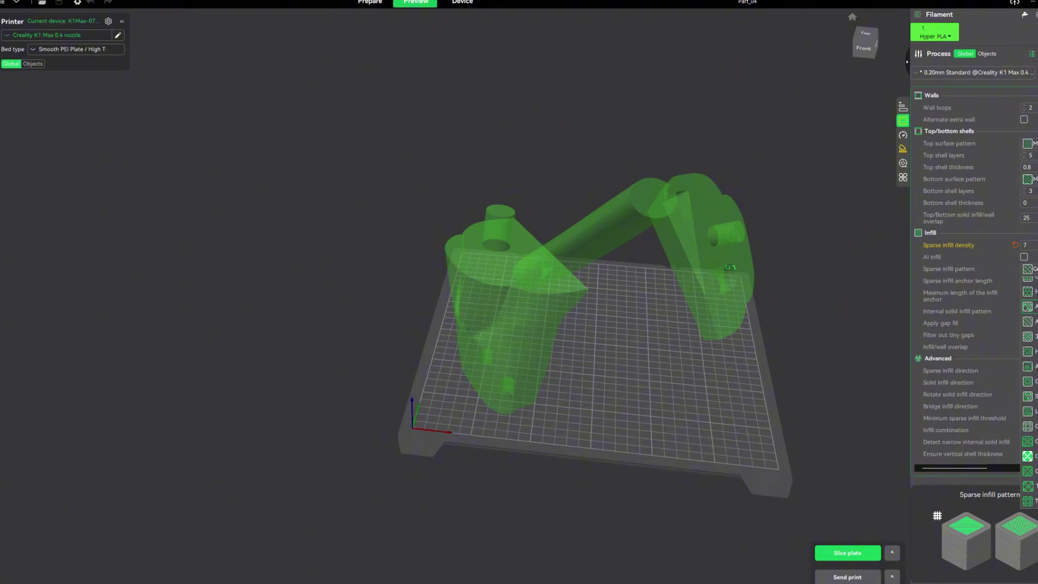
click(1028, 307)
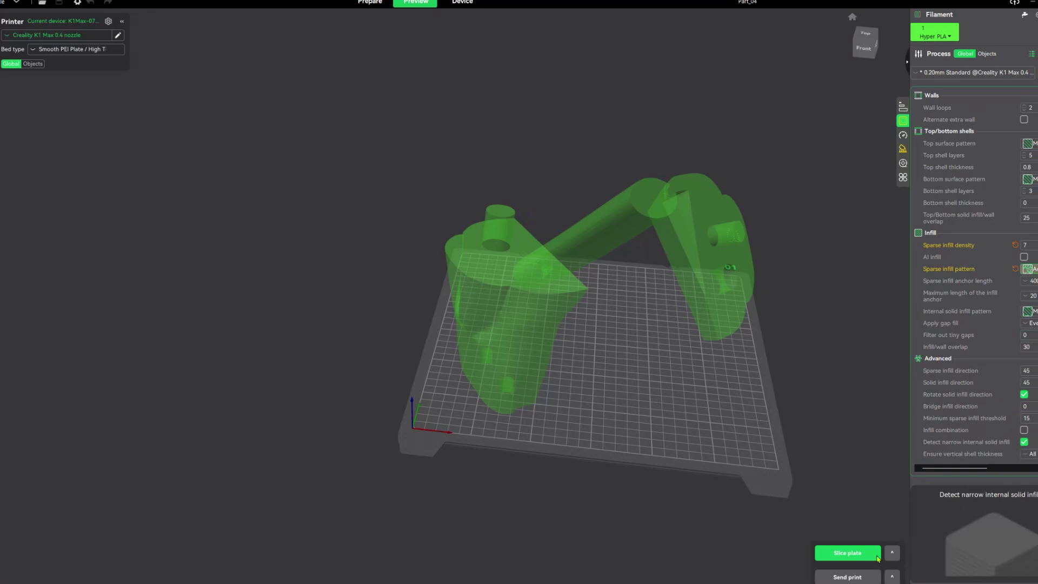
click(849, 553)
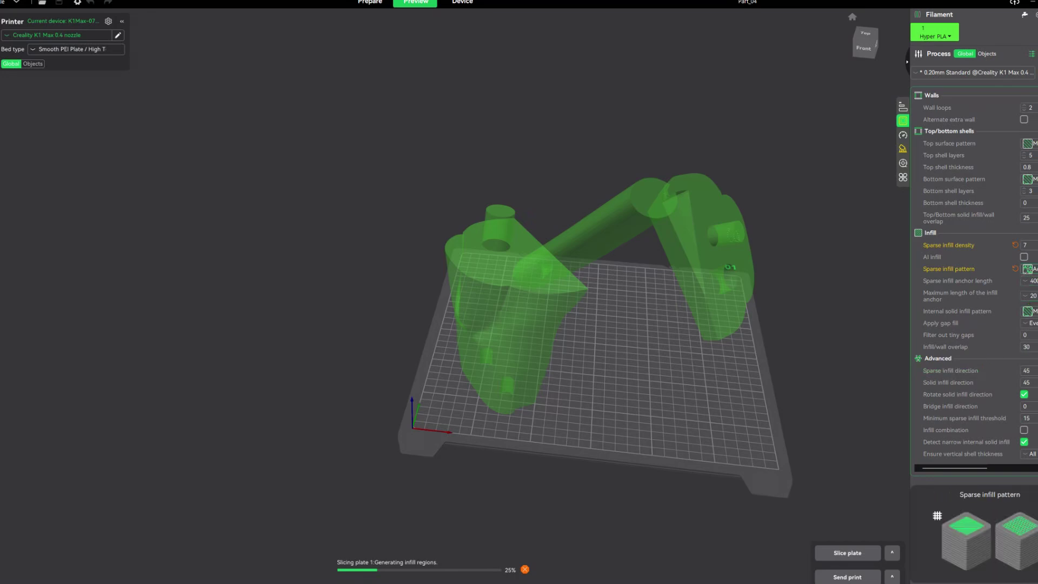